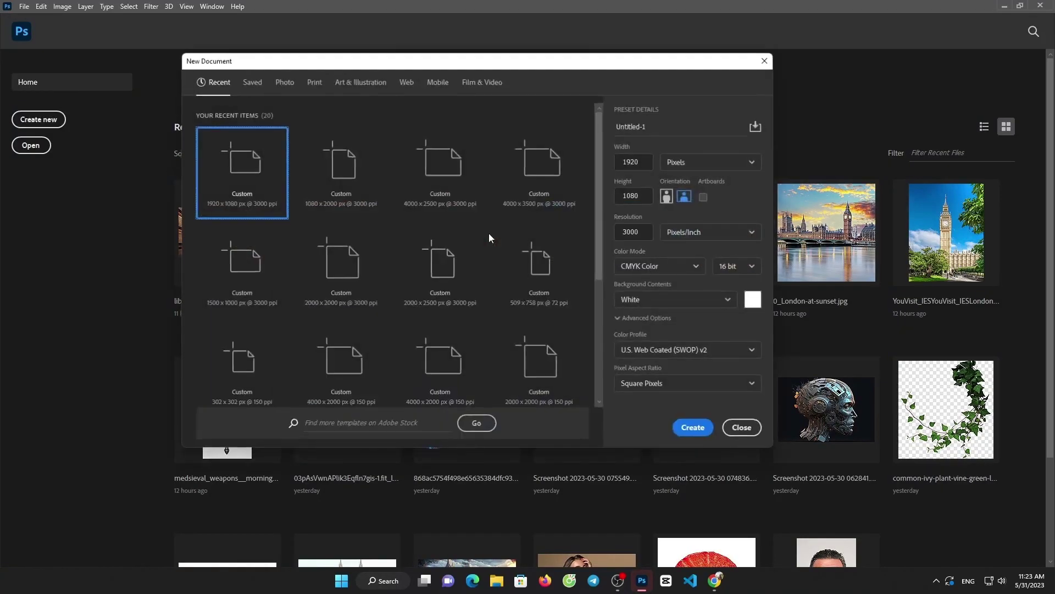
Start a new 1920 × 1080 px document from the Home screen
left_click(38, 120)
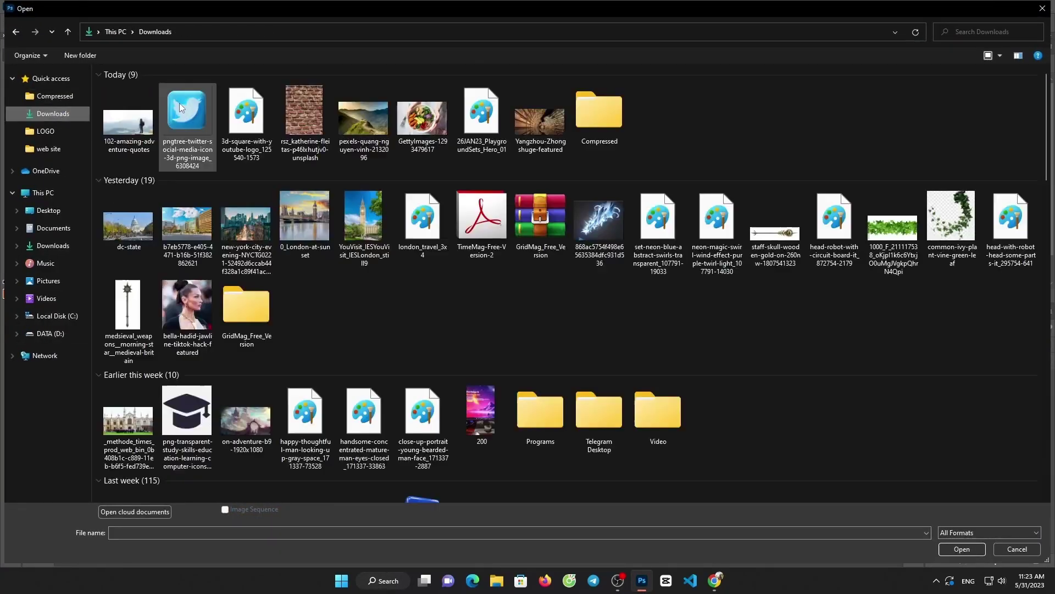
Open the brick-wall image and the mountain photo together
left_click(362, 119)
left_click(311, 116, "ctrl")
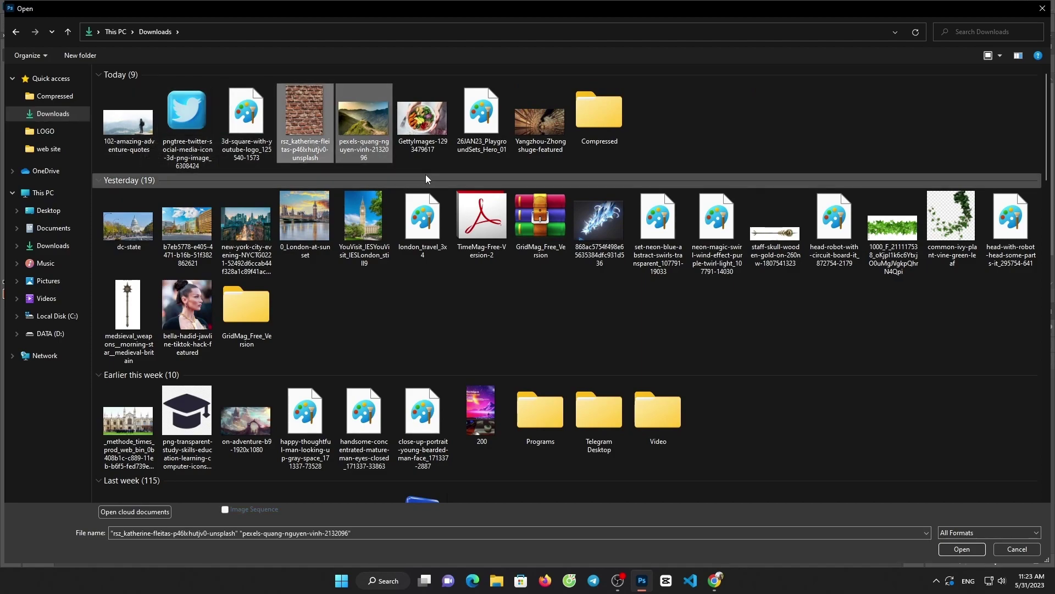
key("Return")
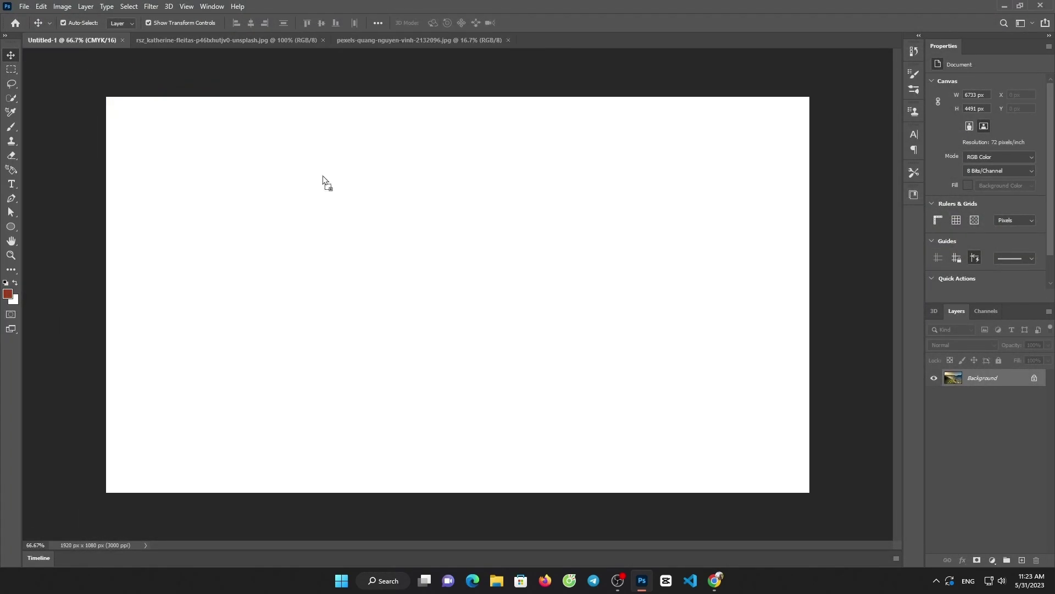
Bring the mountain photo into Untitled-1 and scale it to fill the canvas
left_click_drag(110, 89, 500, 226)
scroll(500, 255, "down", 5)
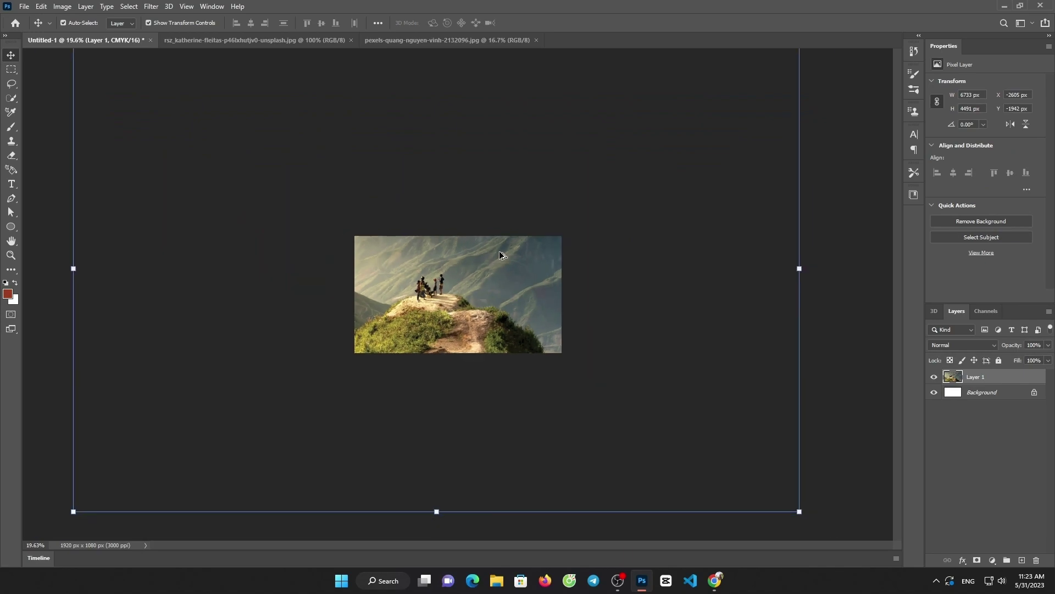
key("ctrl+t")
scroll(499, 254, "down", 3)
mouse_move(560, 277)
left_mouse_down()
mouse_move(497, 277)
mouse_move(420, 305)
mouse_move(434, 315)
left_mouse_up()
scroll(444, 282, "up", 5)
mouse_move(456, 180)
left_mouse_down()
mouse_move(456, 167)
mouse_move(457, 189)
left_mouse_up()
left_click_drag(454, 420, 455, 403)
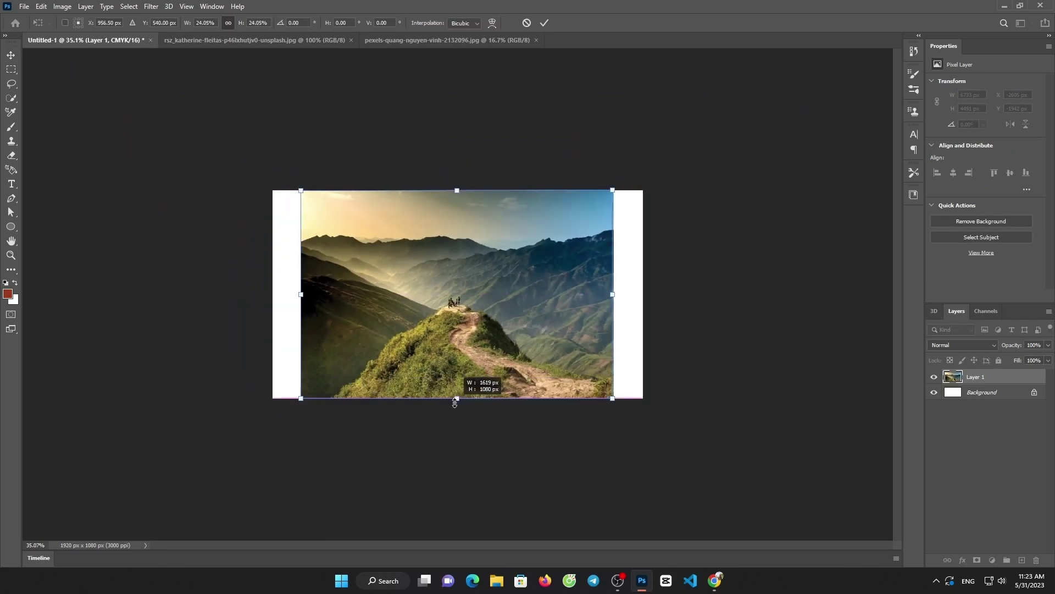
left_click_drag(301, 294, 273, 294)
left_click_drag(612, 294, 643, 294)
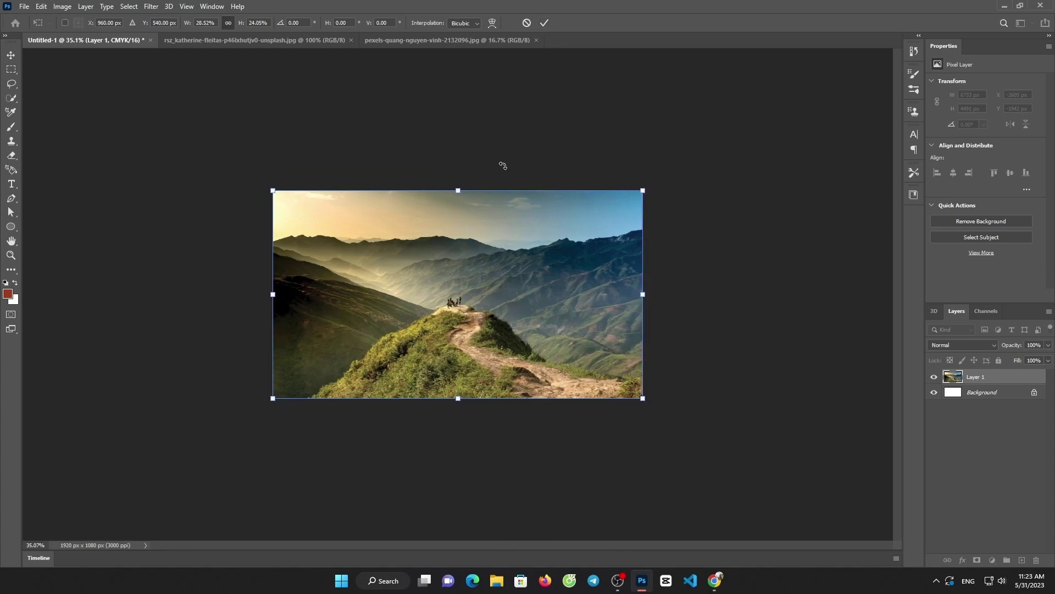
left_click(544, 23)
key("ctrl+0")
Unlock the background and add Color Balance and Levels adjustment layers
left_click(1034, 392)
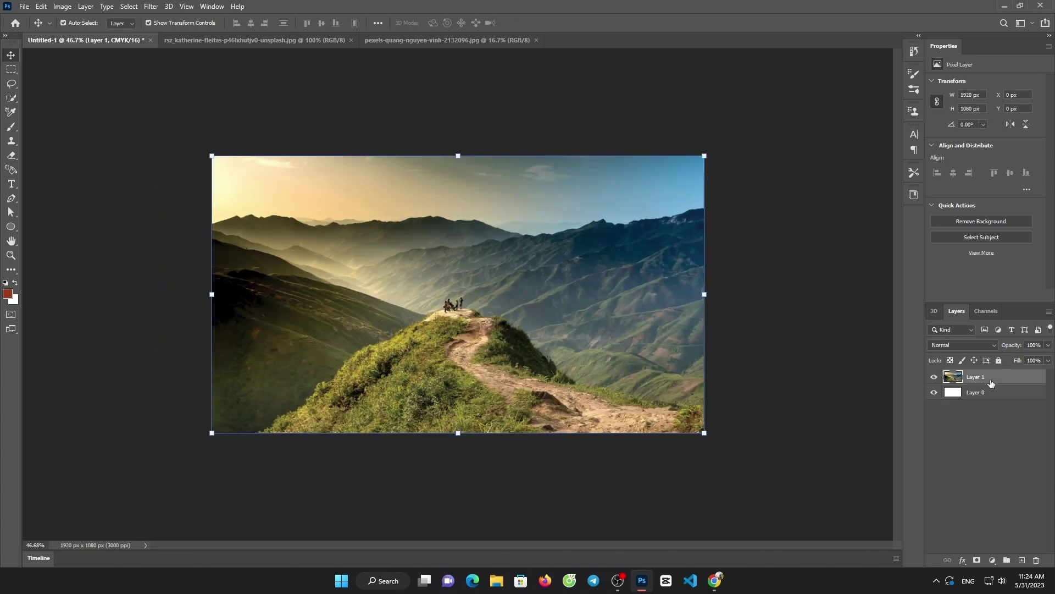
left_click(993, 560)
left_click(1010, 463)
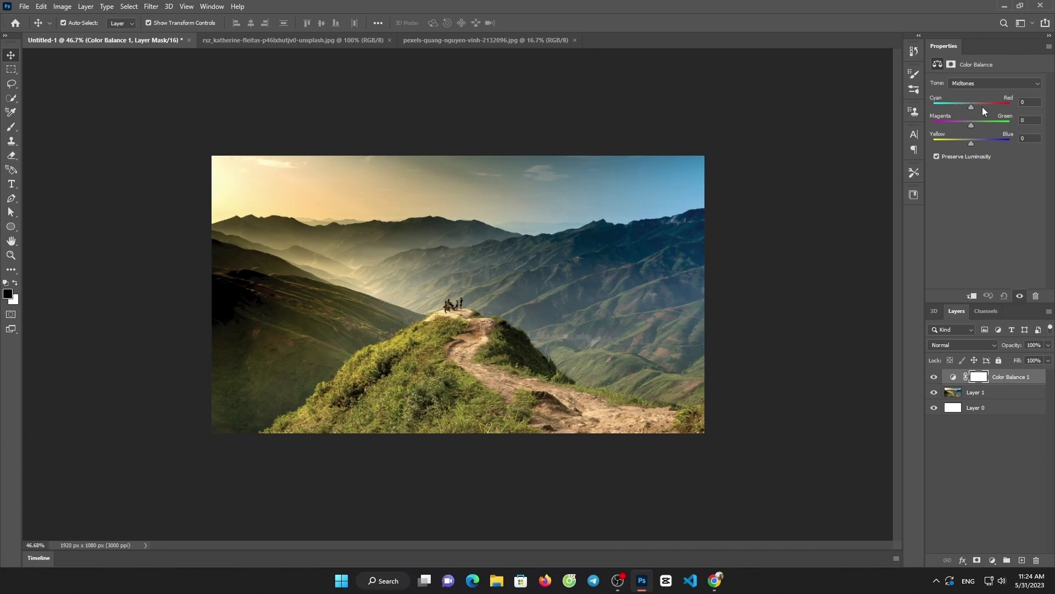
left_click(993, 560)
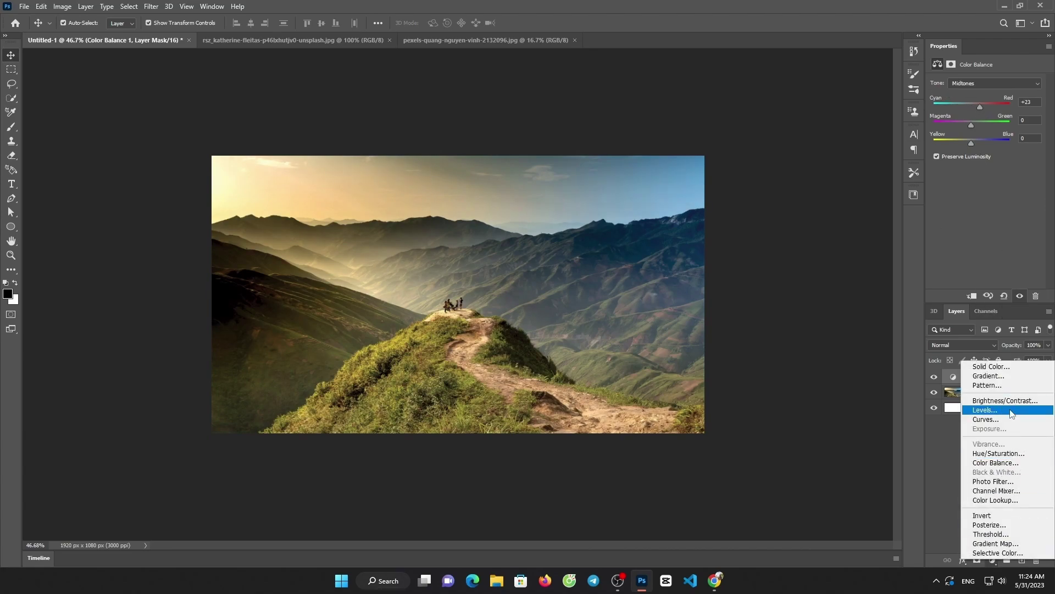
left_click(1010, 414)
left_click(457, 40)
Crop the brick-wall image to a square
left_click(330, 40)
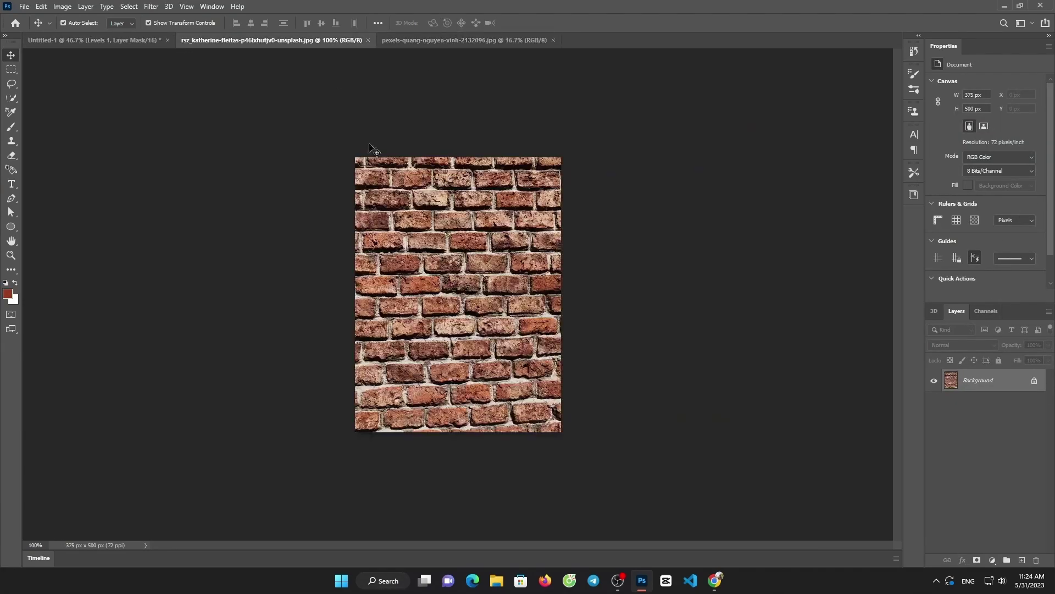
left_click(11, 269)
left_click(55, 243)
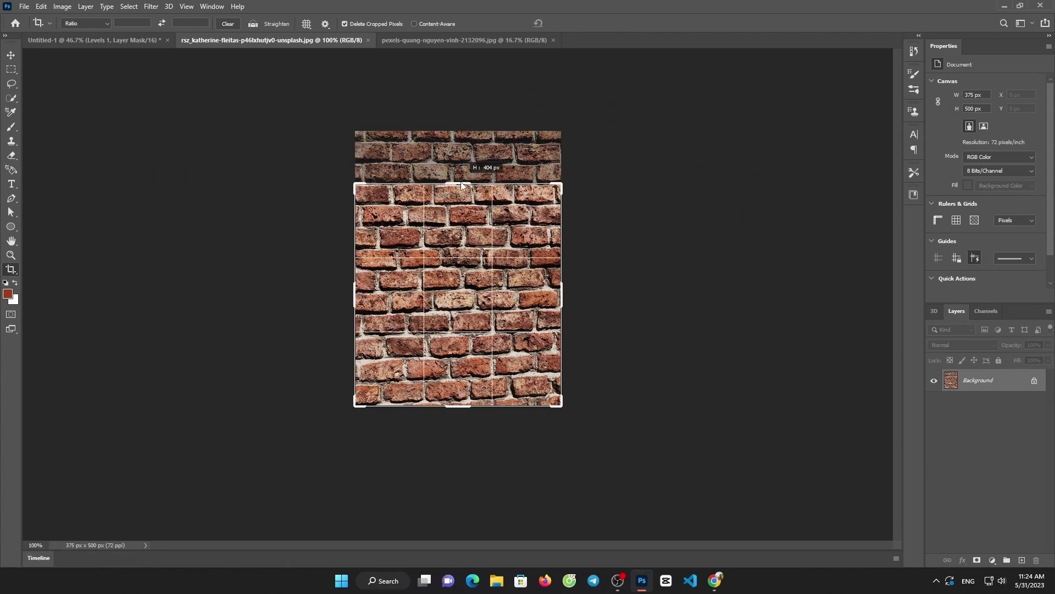
left_click_drag(458, 158, 464, 192)
key("Return")
Wrap the brick texture onto a 3D Cube Wrap mesh, rasterize it, and move it into the composition
left_click(151, 7)
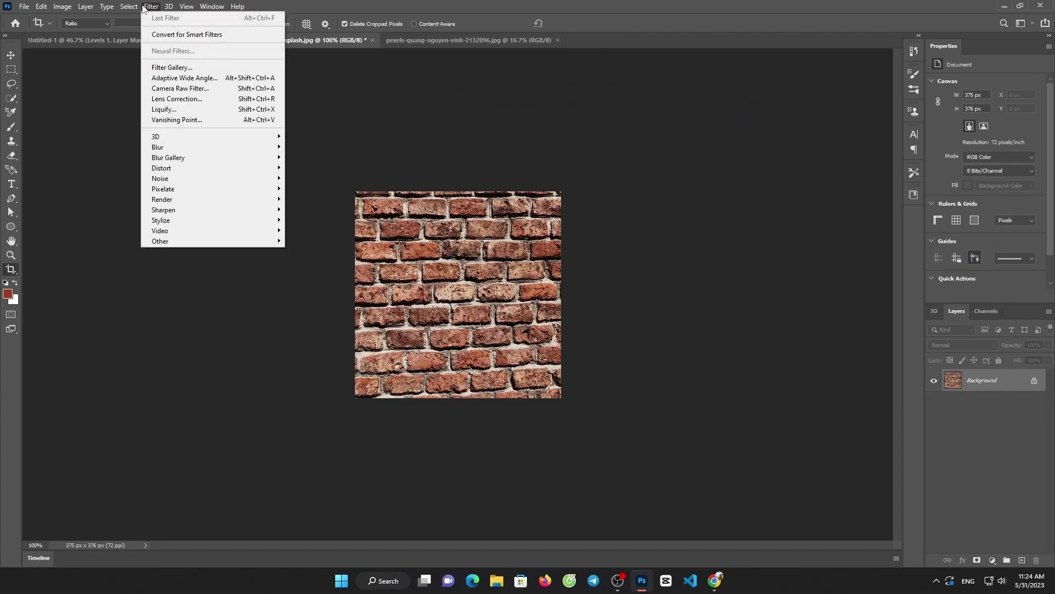
left_click(390, 134)
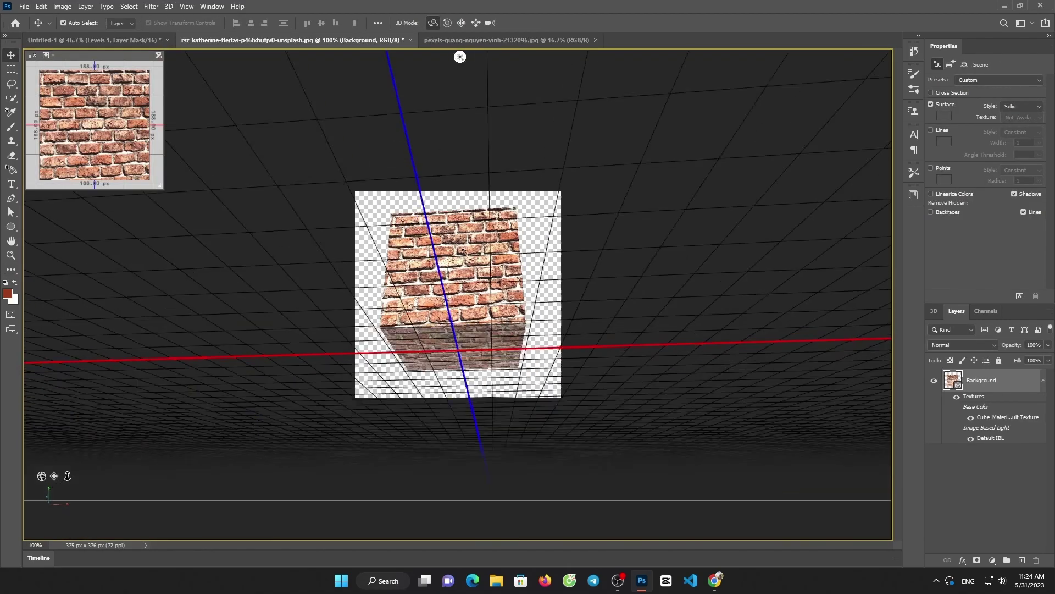
right_click(1011, 385)
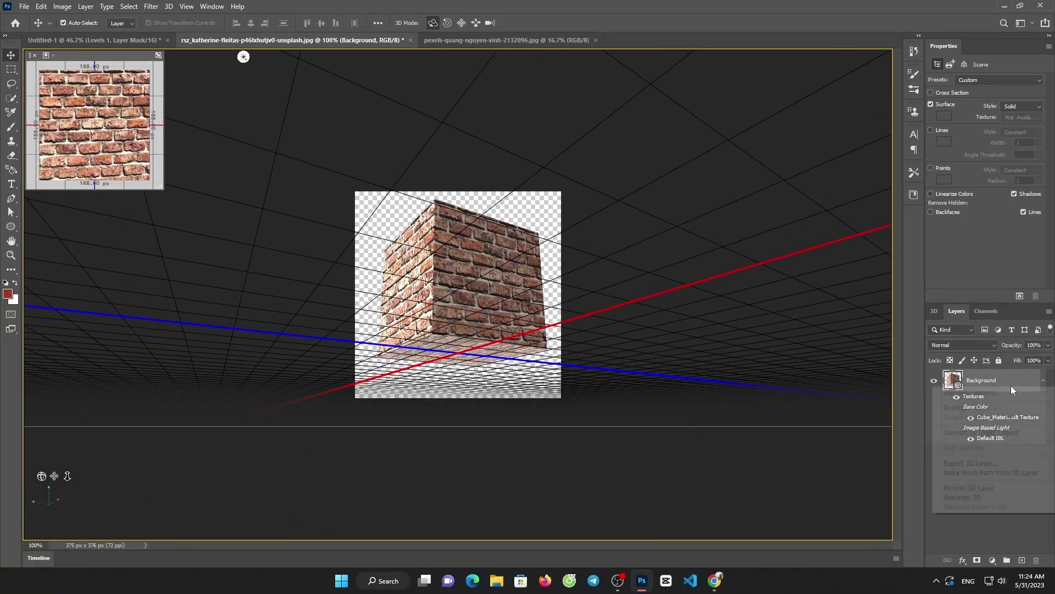
left_click(989, 497)
mouse_move(509, 324)
left_mouse_down()
mouse_move(110, 48)
mouse_move(408, 243)
mouse_move(440, 246)
mouse_move(432, 267)
mouse_move(437, 160)
left_mouse_up()
Enlarge the cube onto the mountain peak and close the brick document without saving
left_click_drag(435, 231, 437, 238)
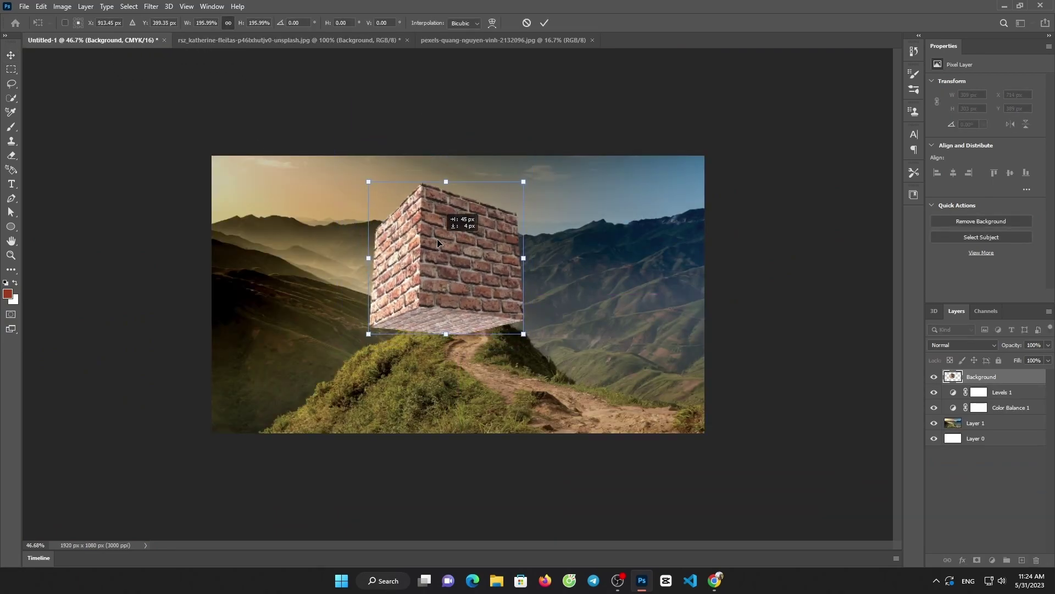
left_click(407, 40)
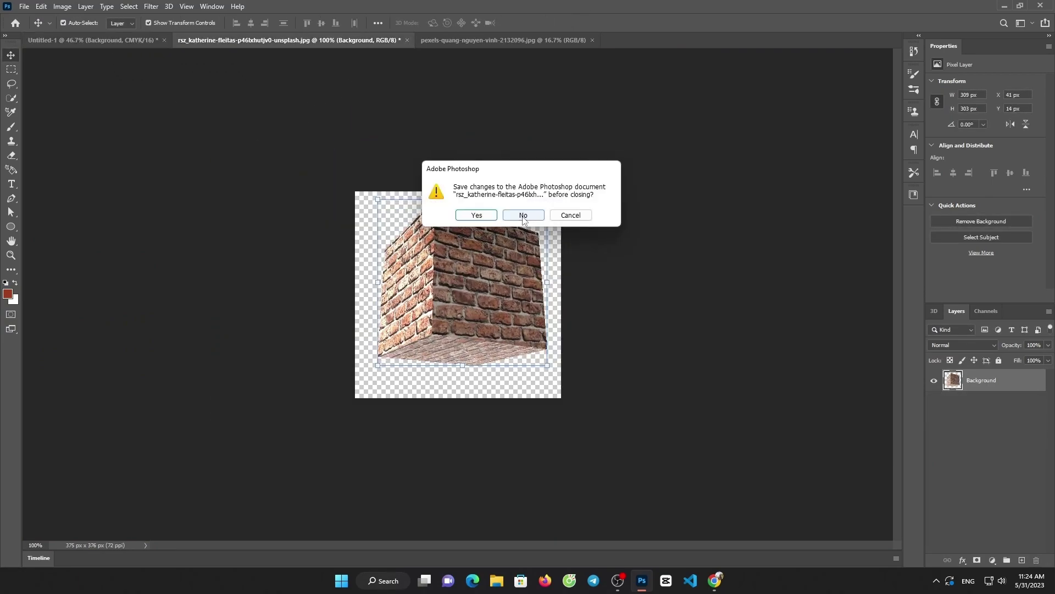
left_click(522, 214)
left_click_drag(422, 289, 421, 294)
Brighten the cube with a Curves adjustment layer
left_click(992, 561)
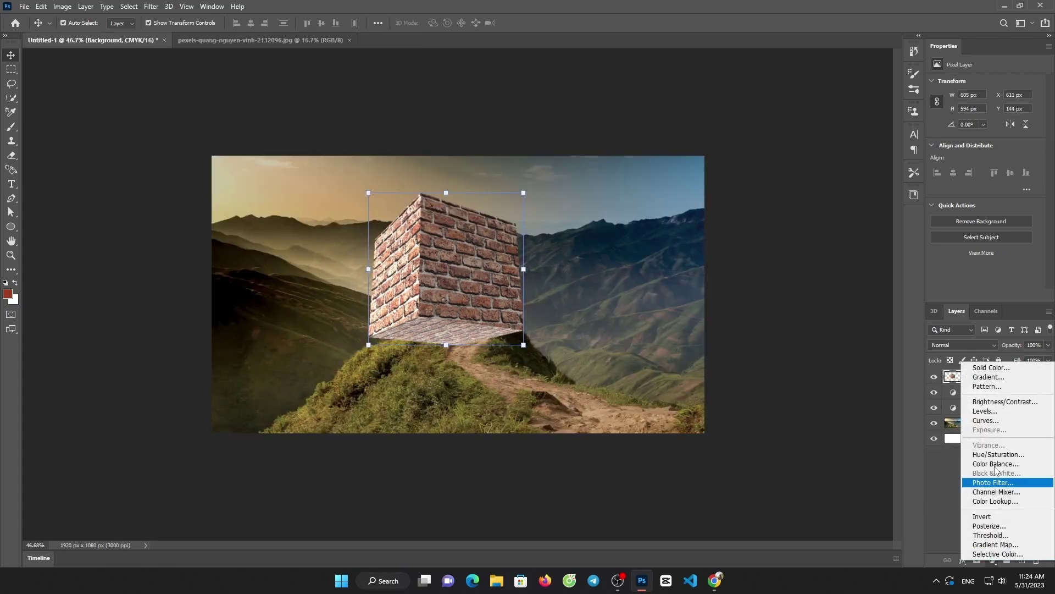
left_click(1004, 422)
left_click_drag(990, 155, 981, 149)
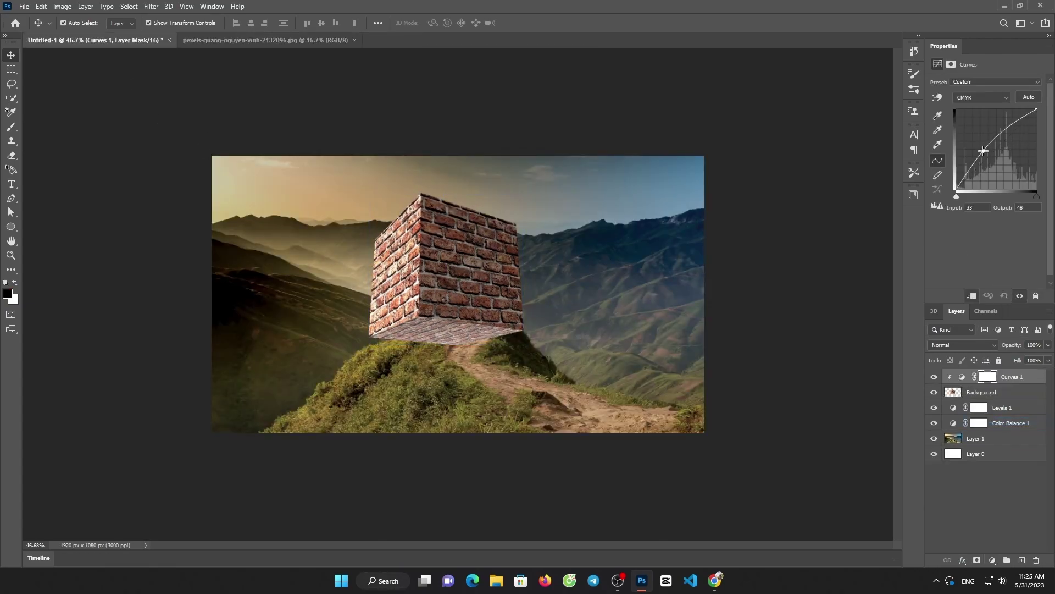
left_click(266, 40)
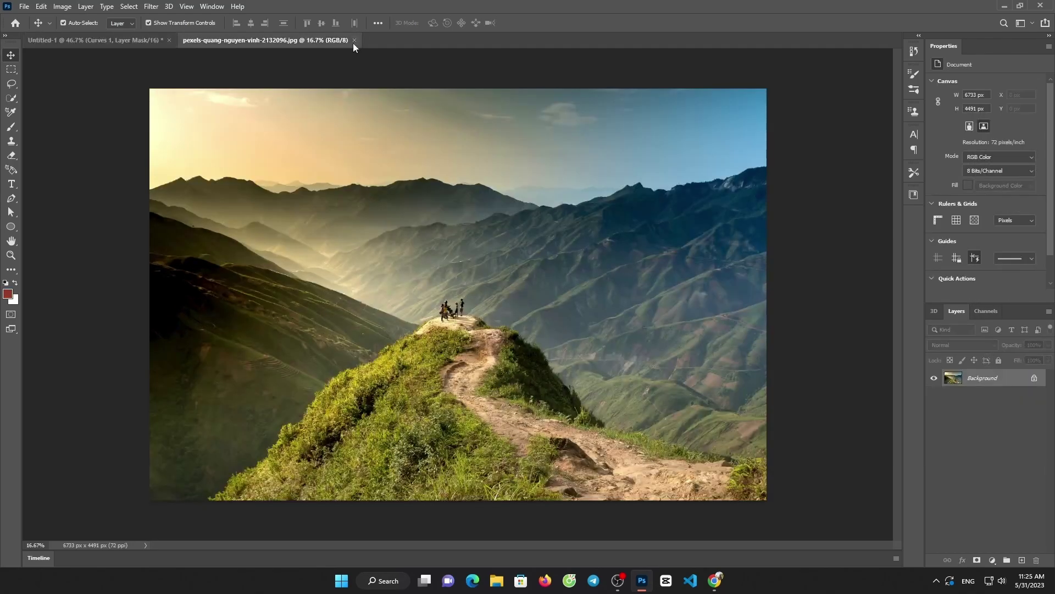
left_click(94, 40)
Open the Twitter icon PNG and bring it into the composition
left_click(24, 6)
left_click(38, 32)
double_click(187, 115)
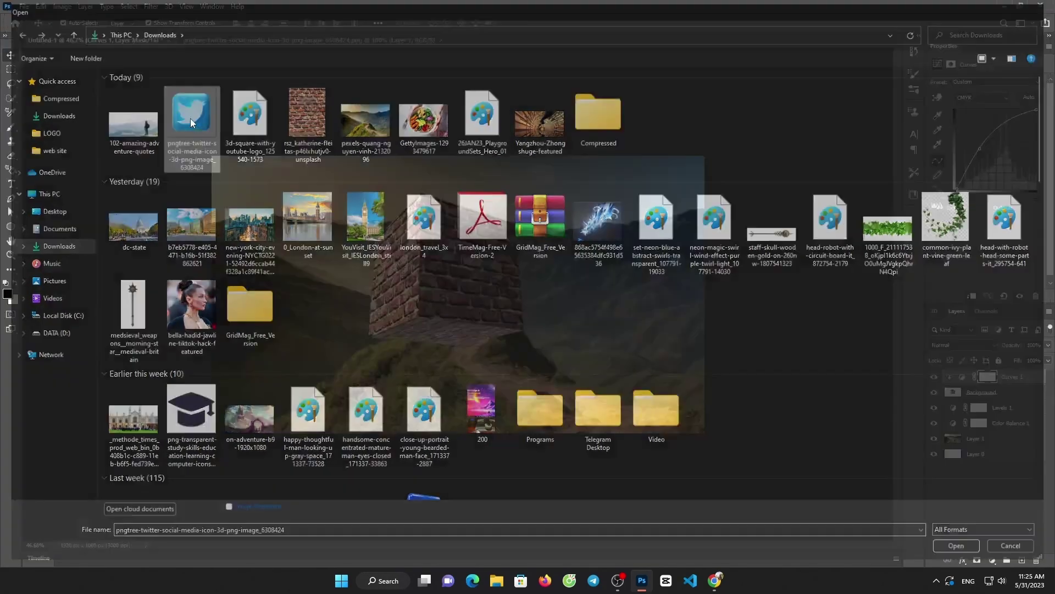
left_click_drag(456, 291, 528, 223)
left_click(515, 223)
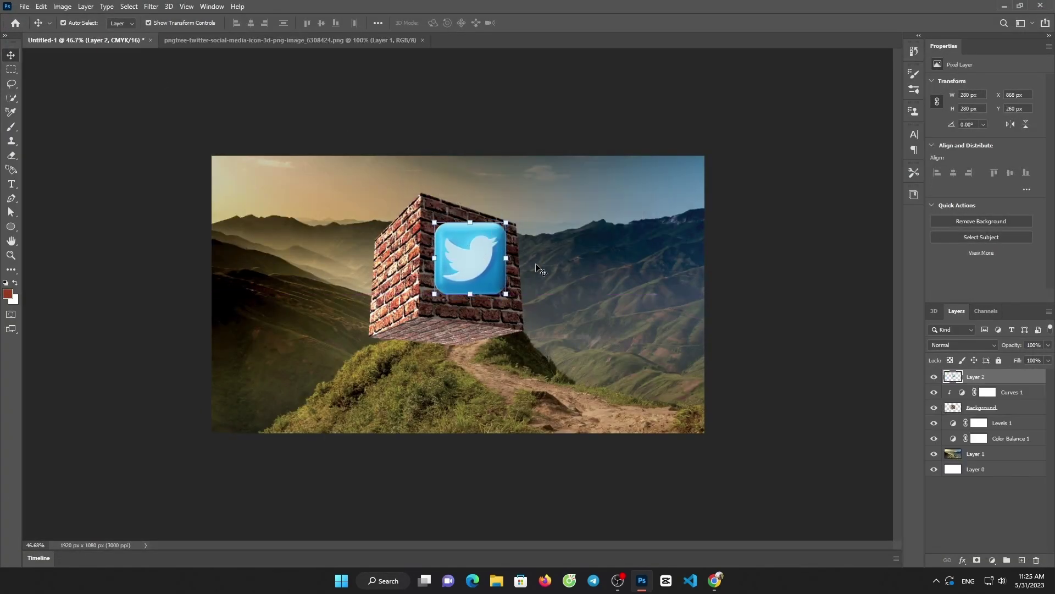
Distort the Twitter icon's corners onto the cube's front face
key("ctrl+t")
right_click(486, 254)
left_click(506, 303)
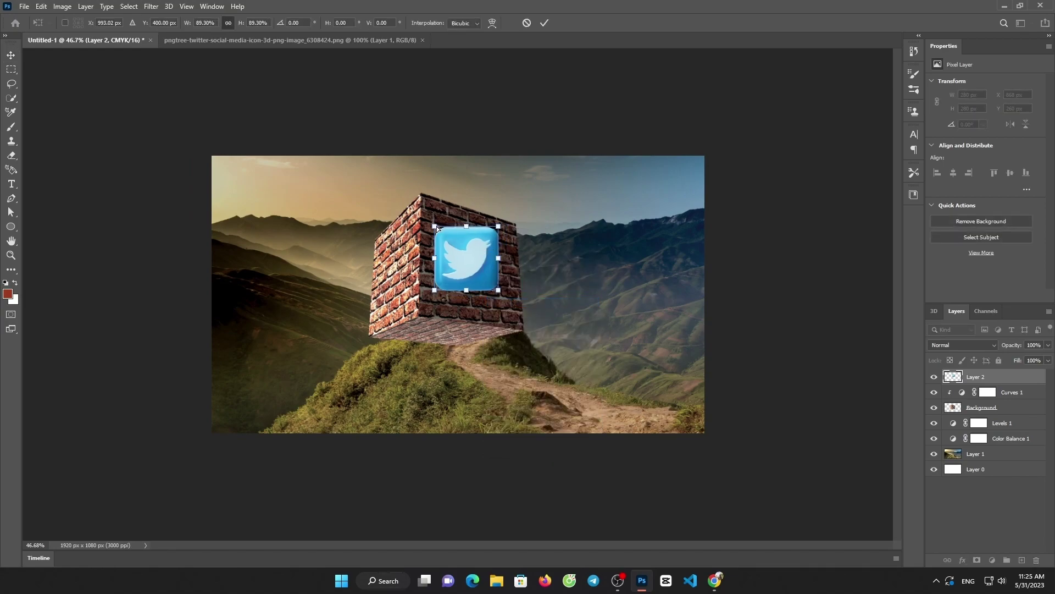
left_click_drag(498, 226, 500, 238)
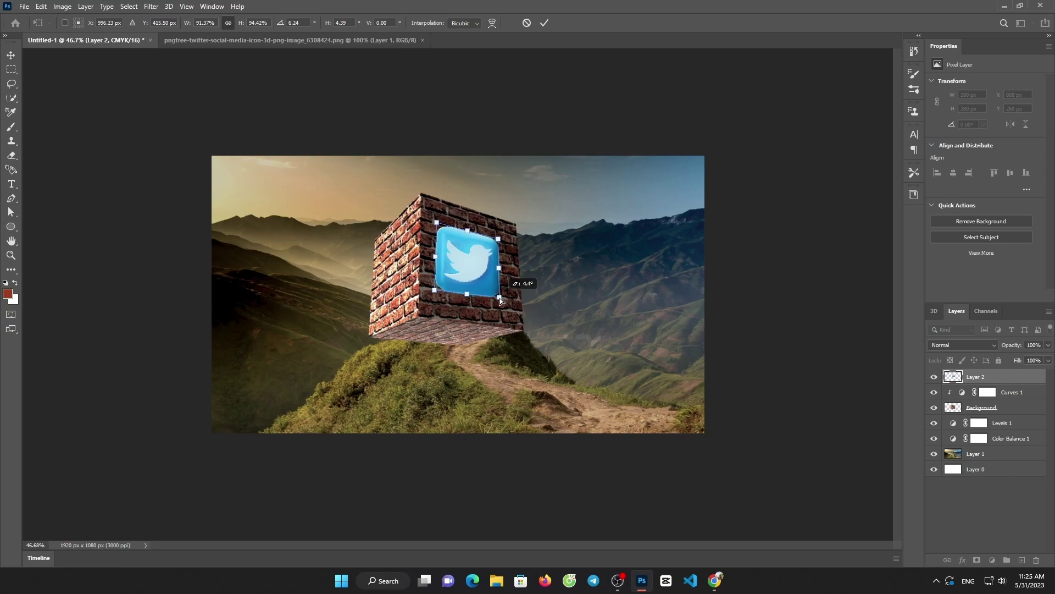
left_click_drag(500, 298, 497, 298)
left_click_drag(437, 222, 439, 225)
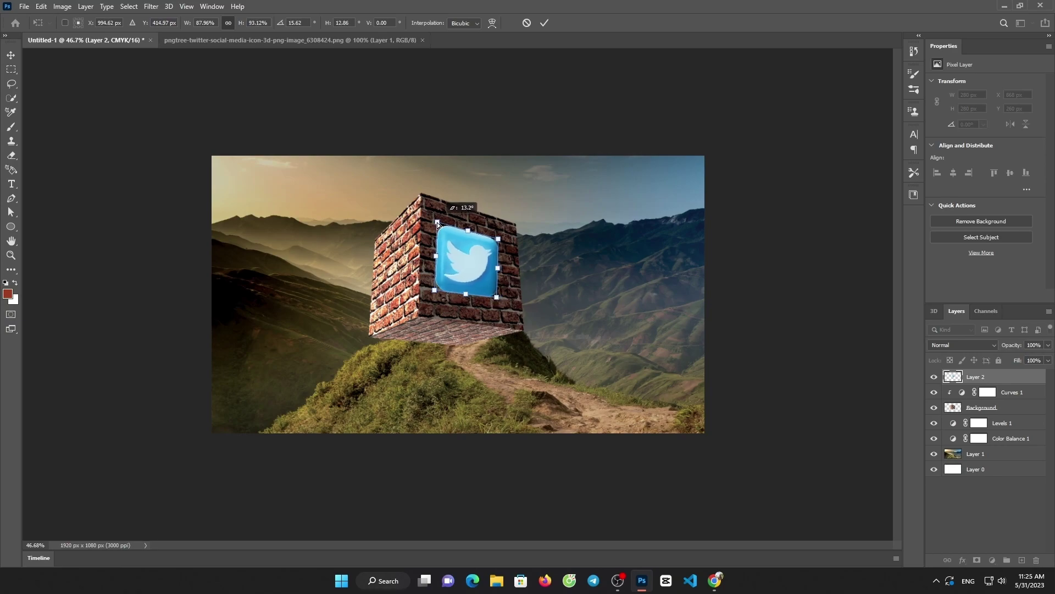
left_click_drag(500, 239, 498, 235)
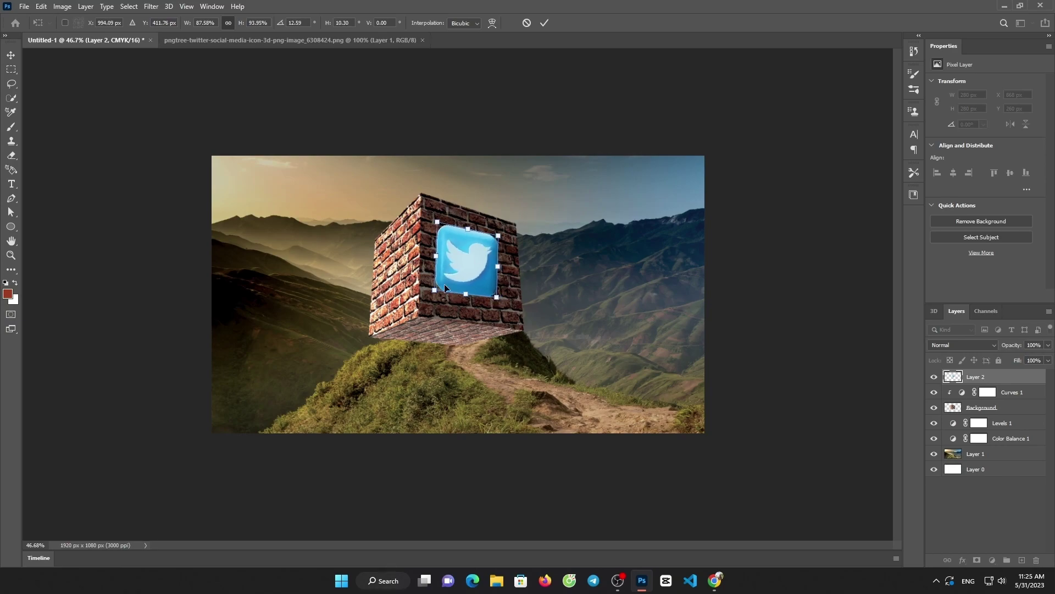
left_click(544, 23)
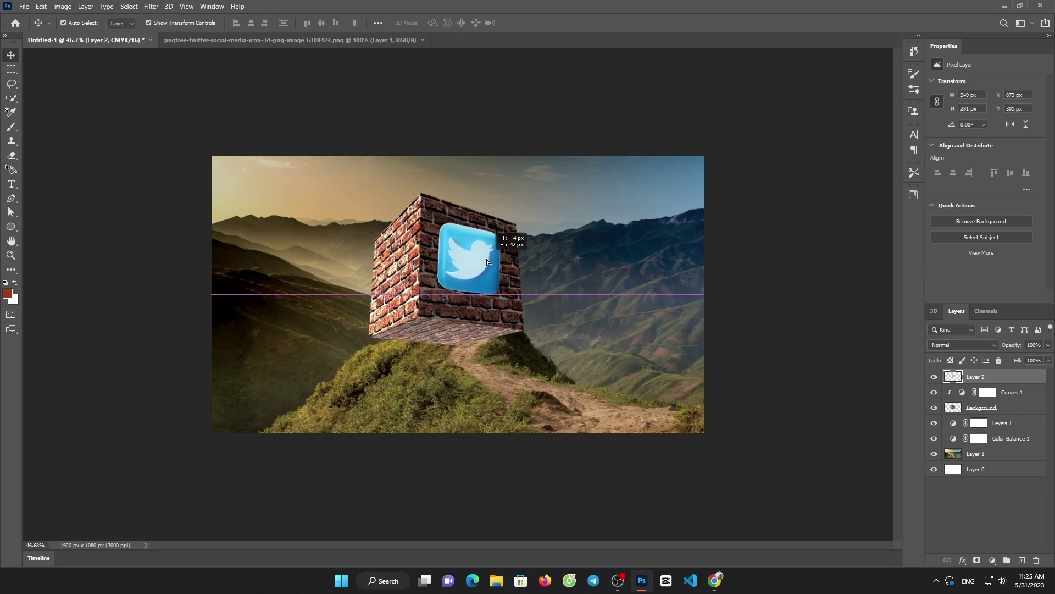
Add an Inner Glow layer style to the Twitter icon
right_click(992, 377)
left_click(880, 115)
left_click(622, 214)
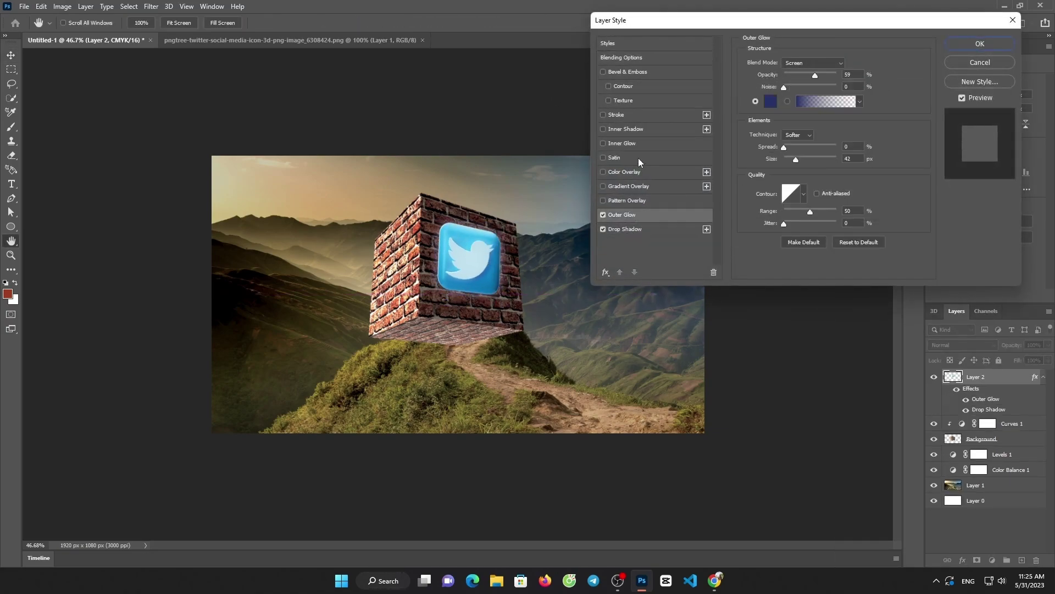
left_click(603, 142)
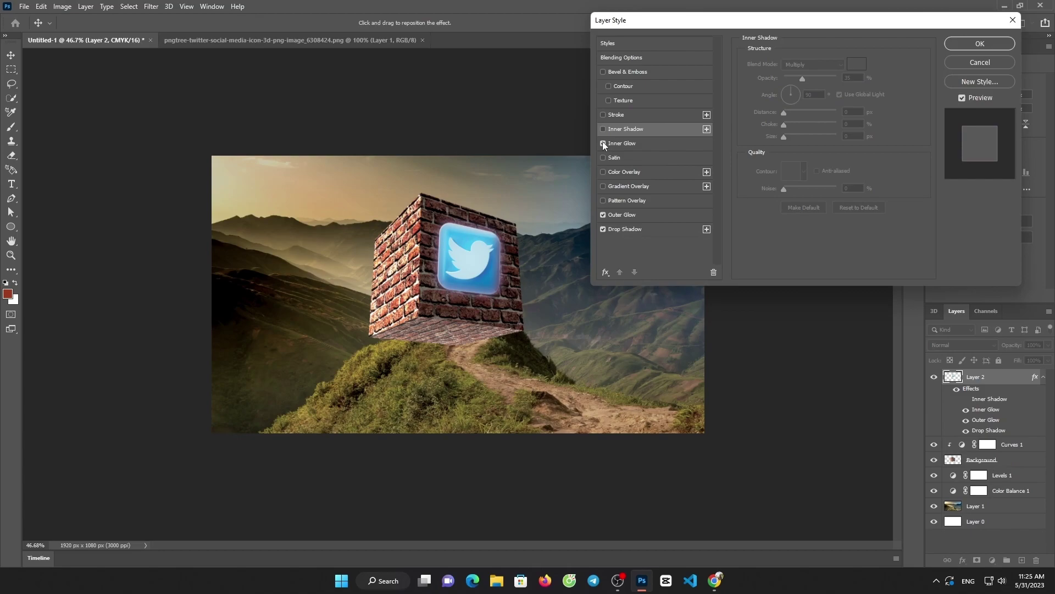
left_click(980, 43)
Skew the icon's right corners to match the front face's perspective
right_click(486, 250)
key("Escape")
key("ctrl+t")
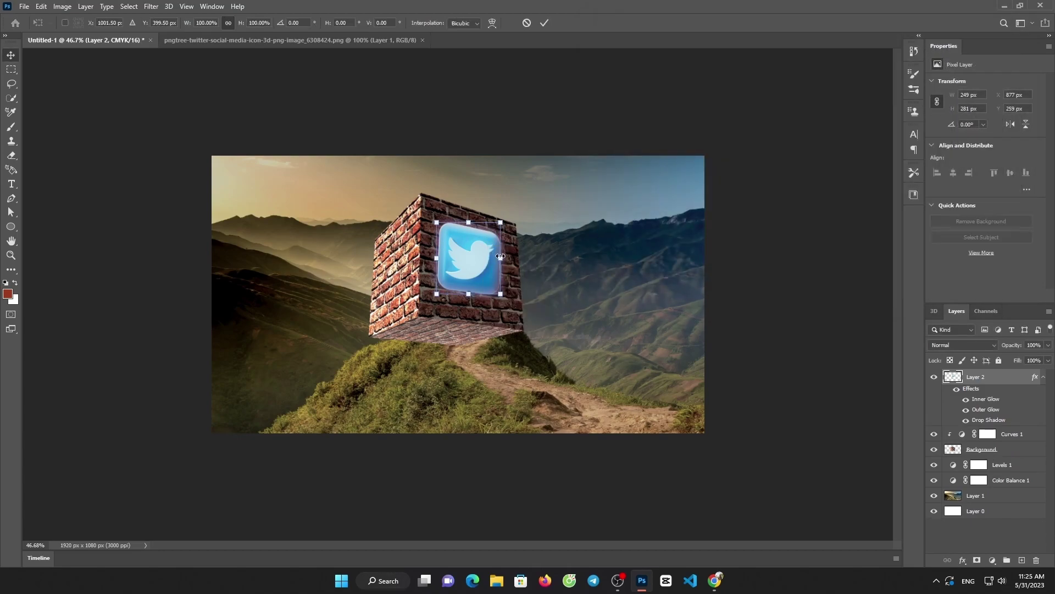
left_click_drag(500, 223, 502, 229)
left_click_drag(500, 296, 503, 301)
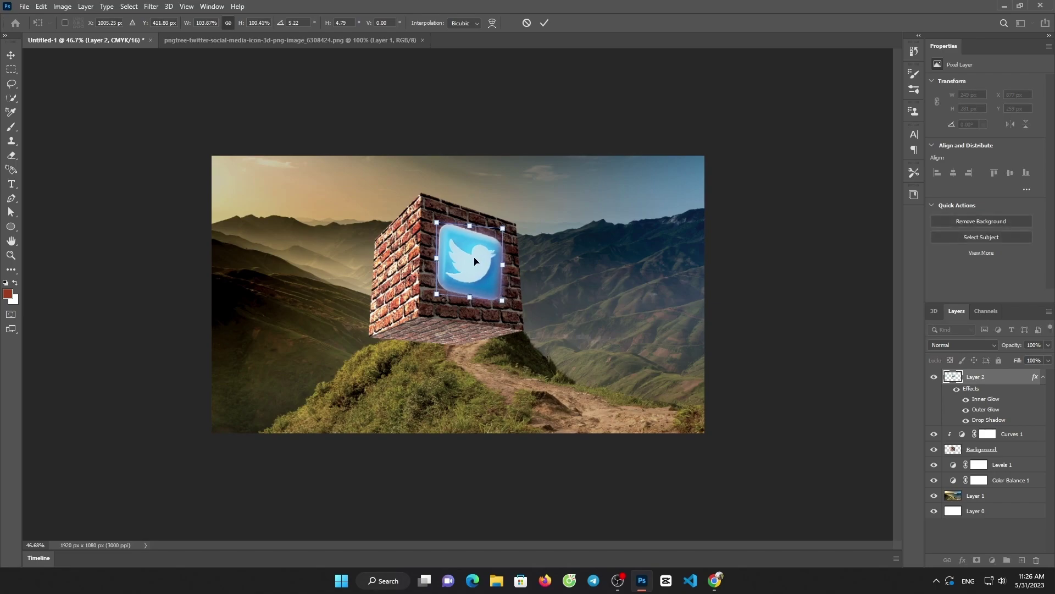
left_click(544, 23)
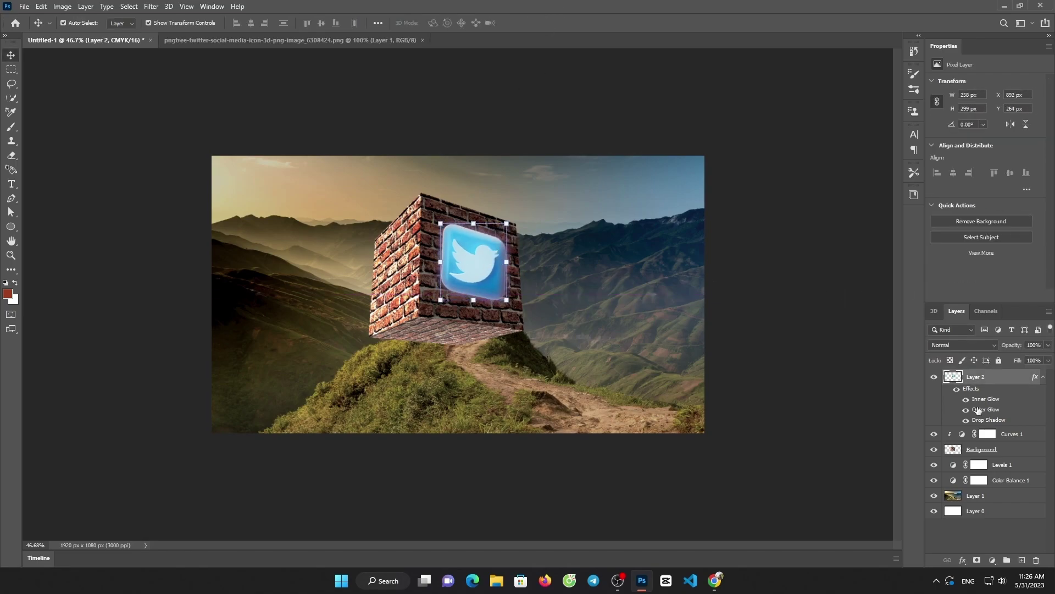
Open the Facebook icon PNG and bring it into the composition
left_click(24, 6)
left_click(31, 30)
scroll(502, 197, "down", 5)
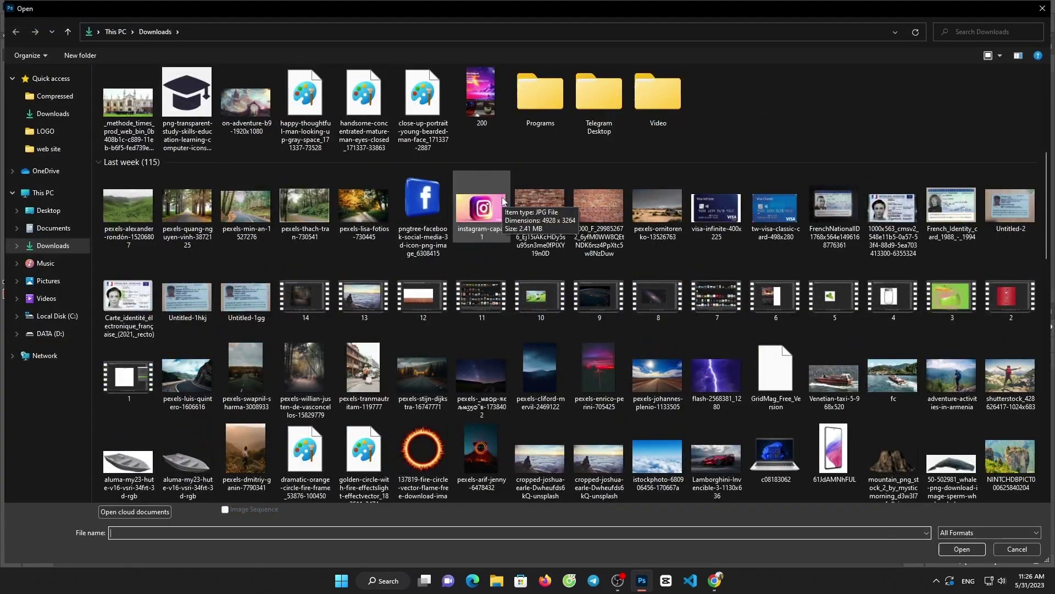
scroll(503, 197, "down", 3)
scroll(502, 229, "down", 2)
scroll(501, 234, "up", 10)
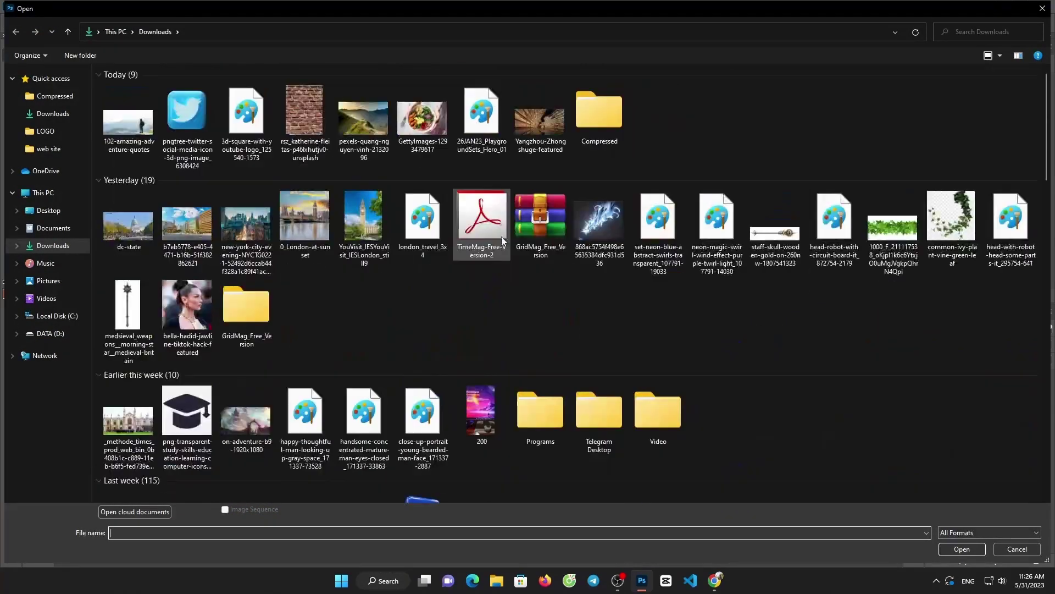
scroll(501, 238, "down", 8)
scroll(501, 241, "up", 10)
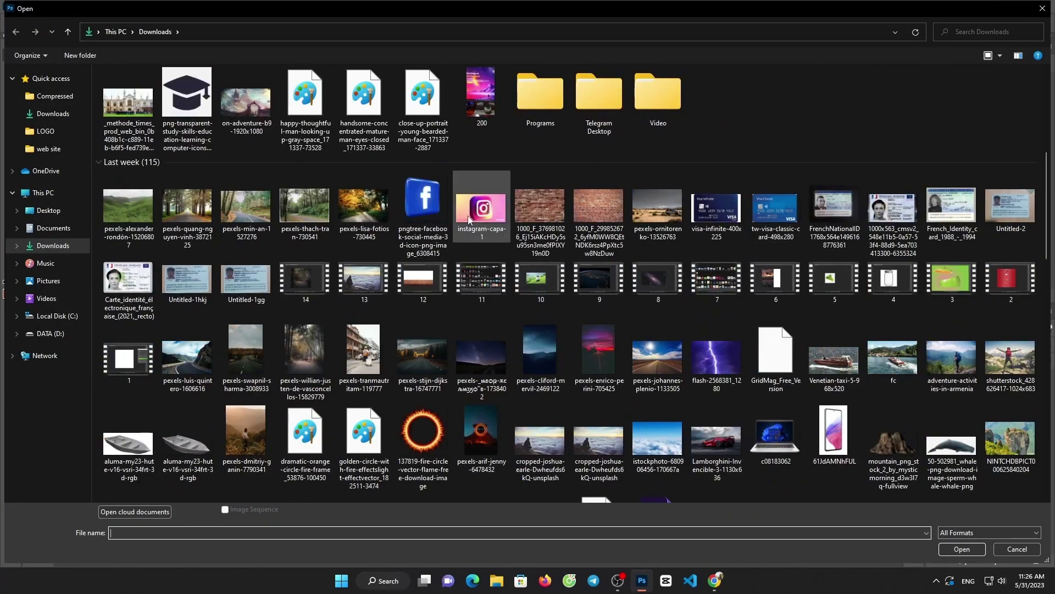
double_click(426, 210)
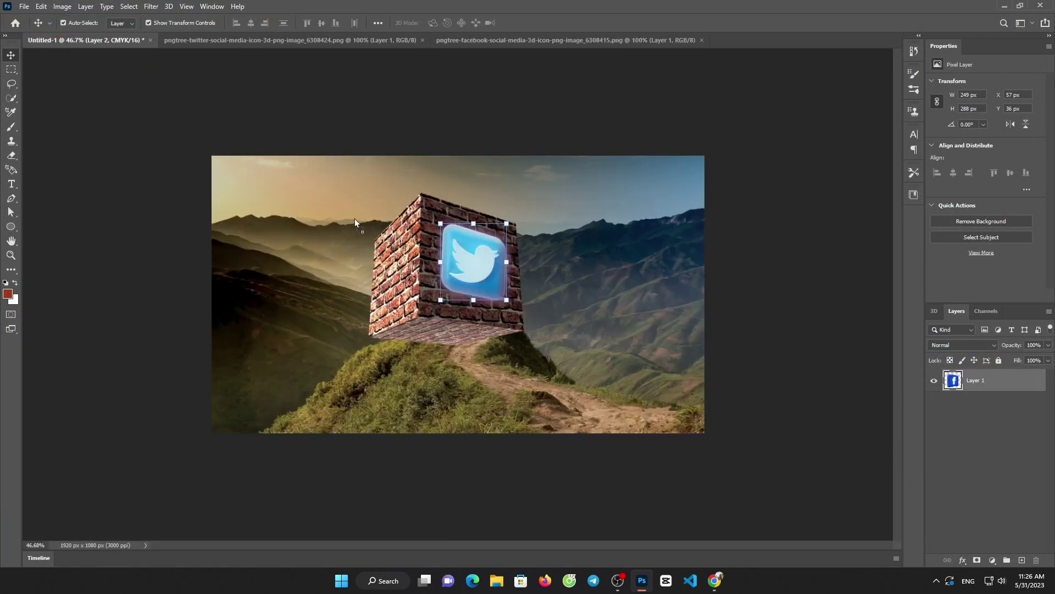
left_click_drag(418, 231, 355, 219)
left_click(515, 222)
Flip the Facebook icon horizontally and distort it onto the cube's left face
right_click(346, 225)
key("Escape")
key("ctrl+t")
right_click(347, 220)
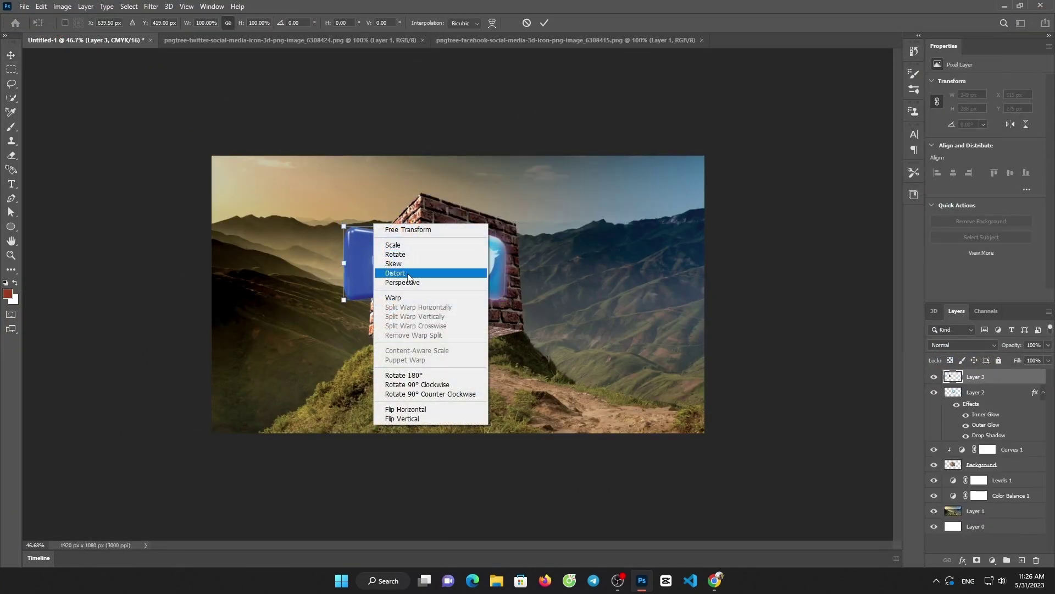
key("Escape")
right_click(378, 227)
left_click(418, 412)
left_click_drag(407, 226, 410, 221)
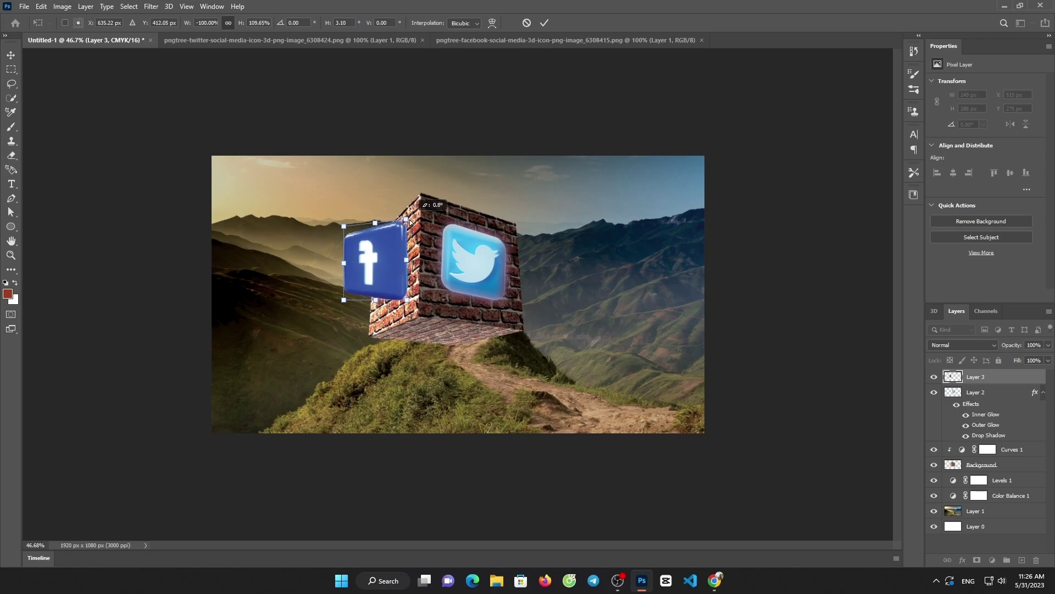
left_click_drag(375, 253, 377, 326)
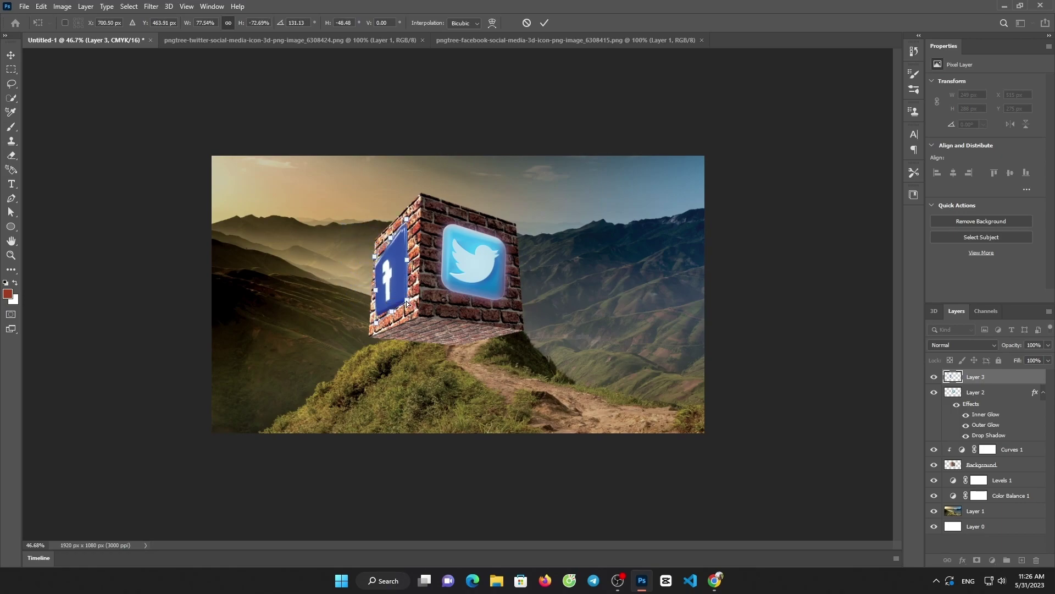
left_click_drag(370, 248, 376, 243)
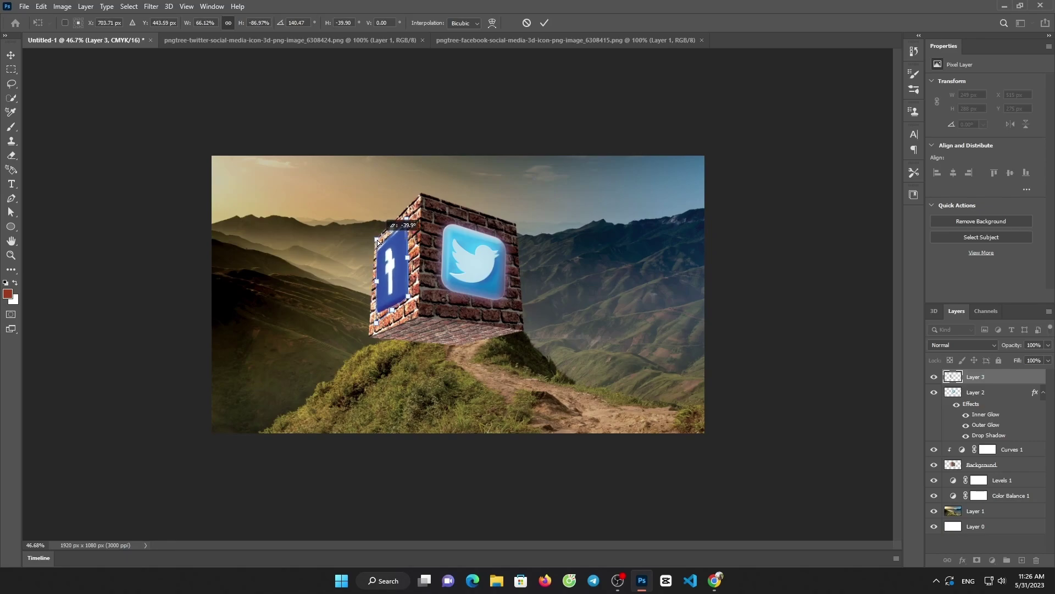
left_click(543, 23)
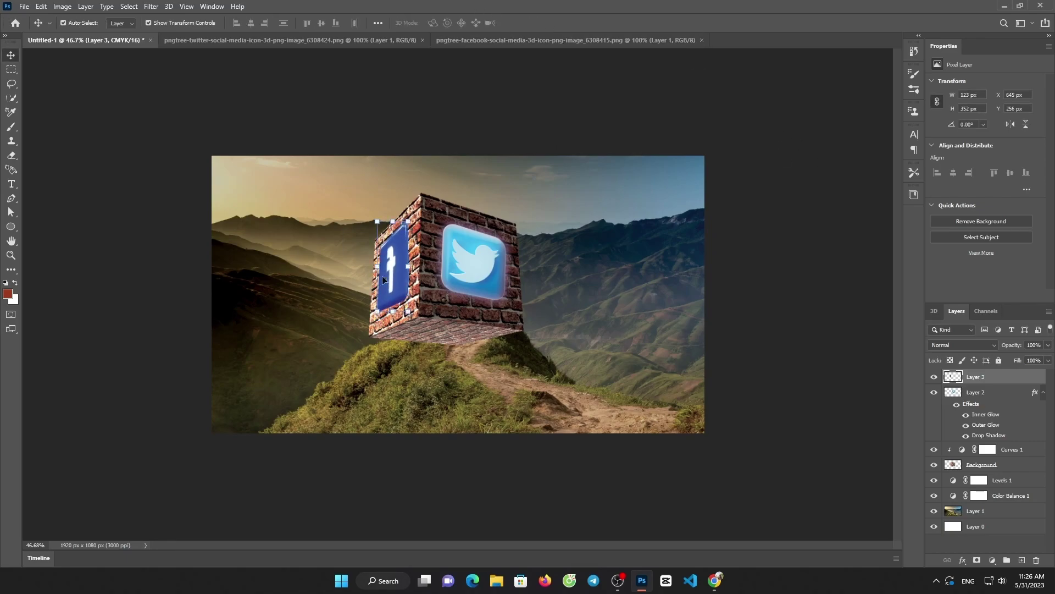
Give the Facebook icon inner glow and shadow styles, then add an empty layer
right_click(1006, 376)
left_click(879, 116)
left_click(627, 228)
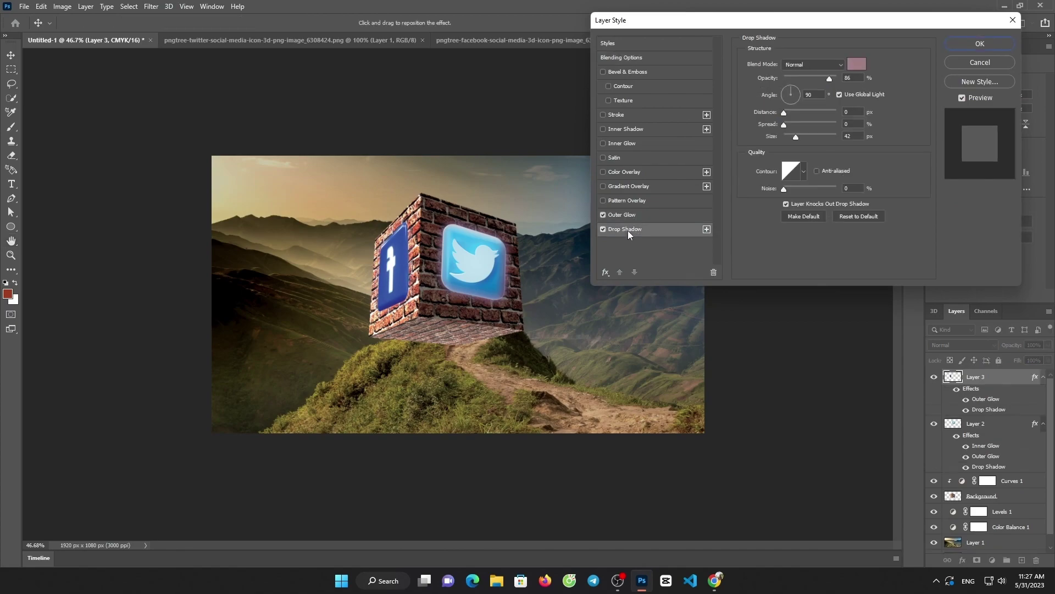
left_click(614, 144)
left_click(980, 46)
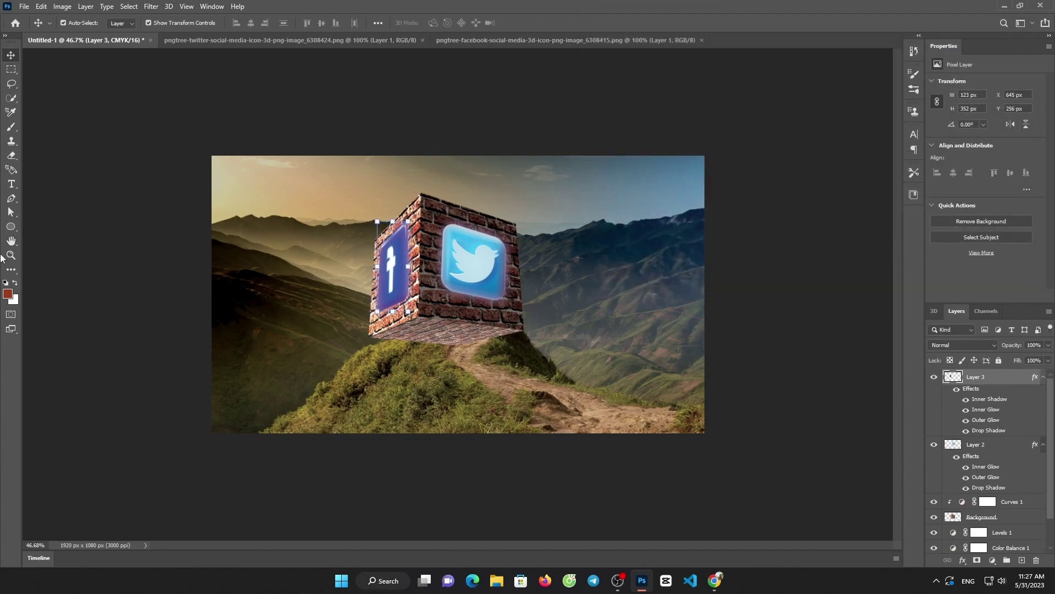
left_click(1022, 560)
Paint a soft light-red wash across the scene on the new layer
left_click(11, 126)
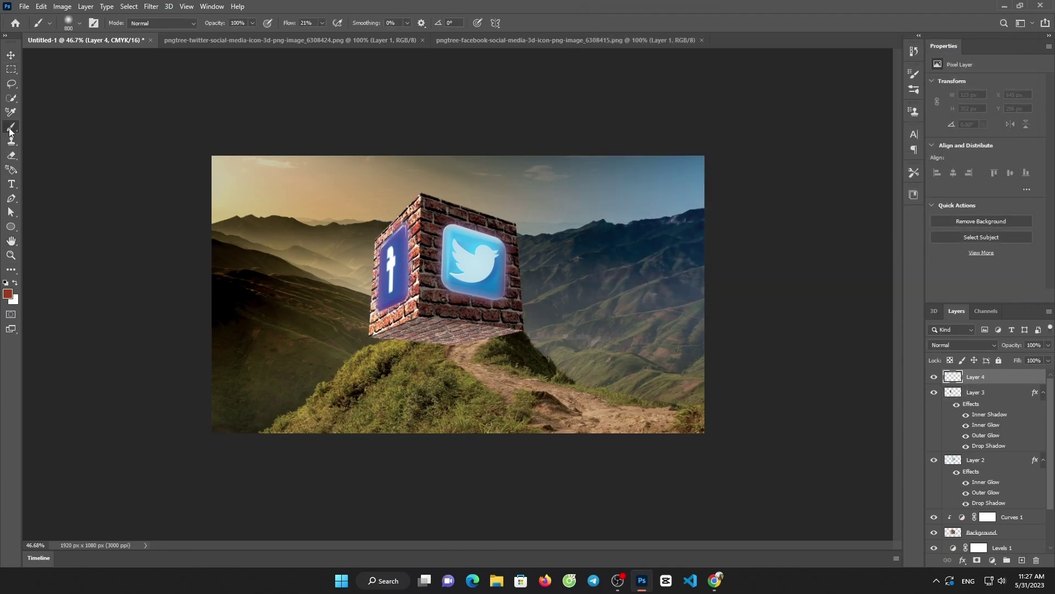
left_click(7, 294)
left_click(727, 68)
left_click(885, 72)
mouse_move(323, 312)
left_mouse_down()
mouse_move(278, 306)
mouse_move(472, 188)
mouse_move(649, 318)
mouse_move(850, 304)
left_mouse_up()
Set the wash layer to Overlay and close the Twitter icon document
left_click(962, 345)
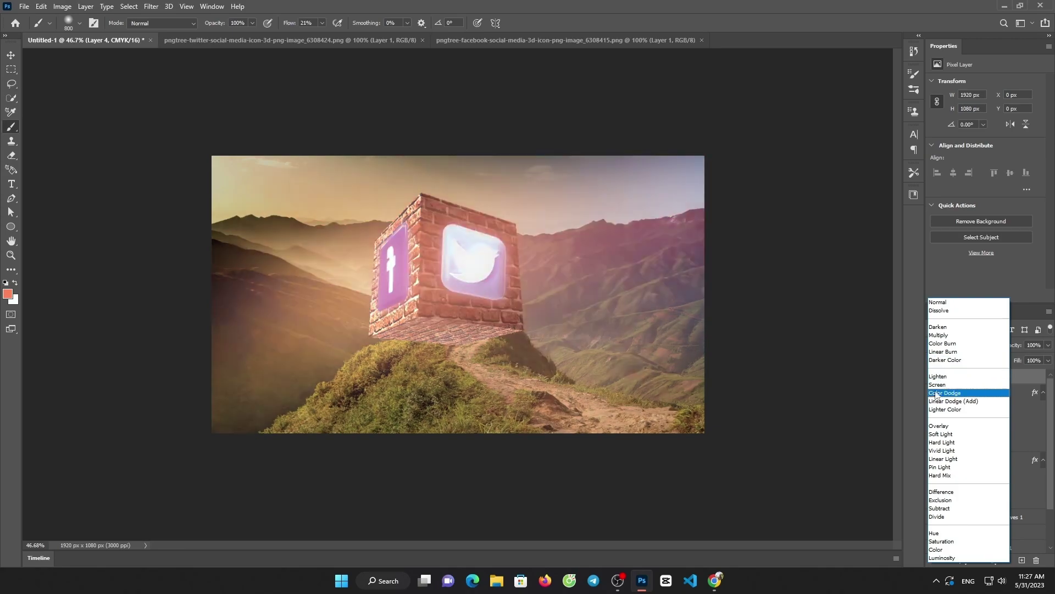
left_click(940, 425)
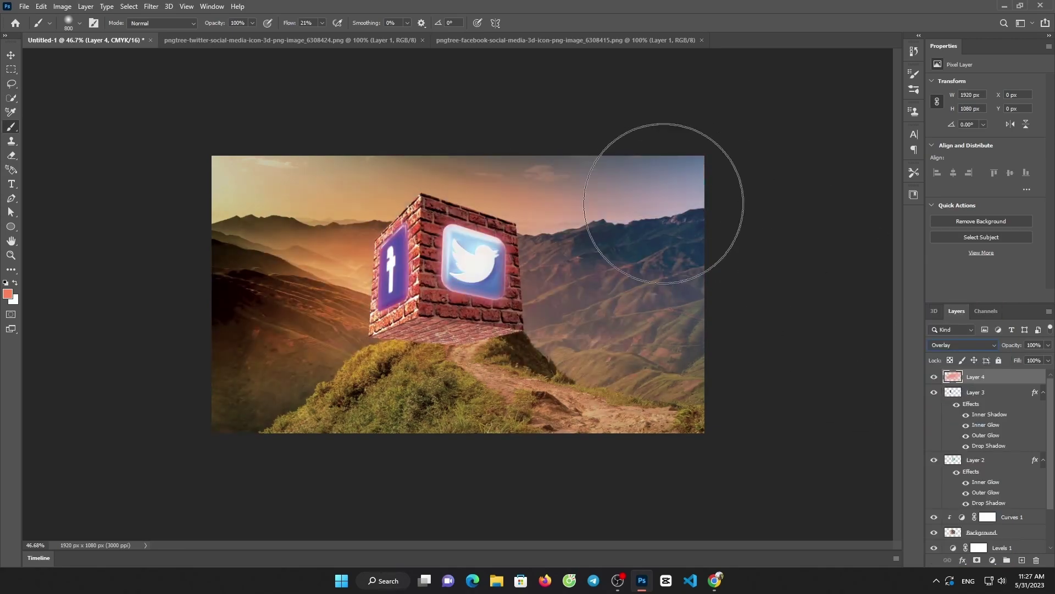
left_click(290, 40)
left_click(423, 40)
left_click(24, 6)
Select the hiker from the foggy mountain photo and place him at about 48% on the right path
left_click(31, 29)
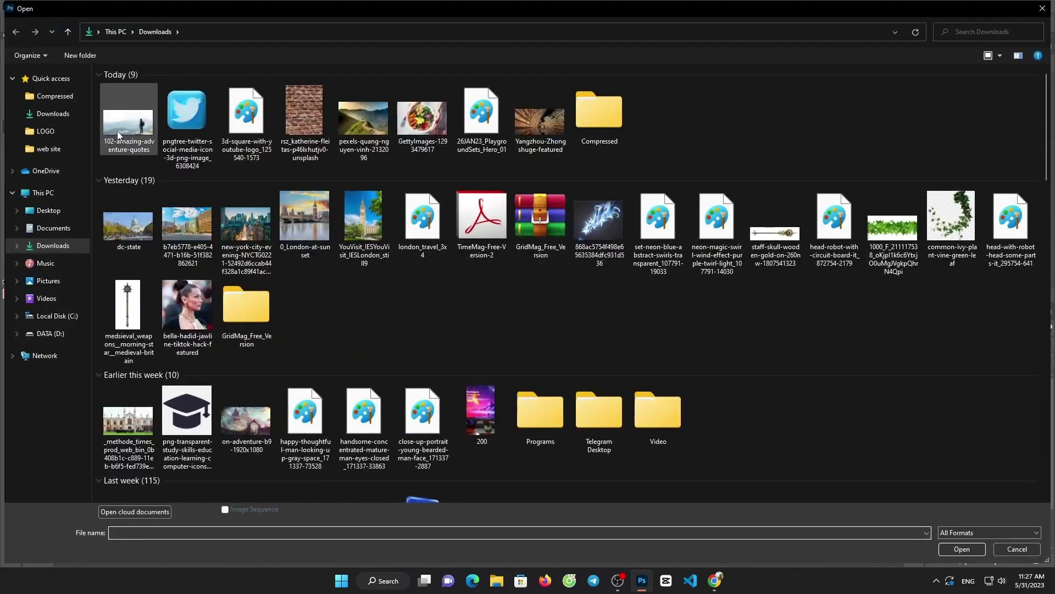
double_click(125, 110)
left_click(11, 98)
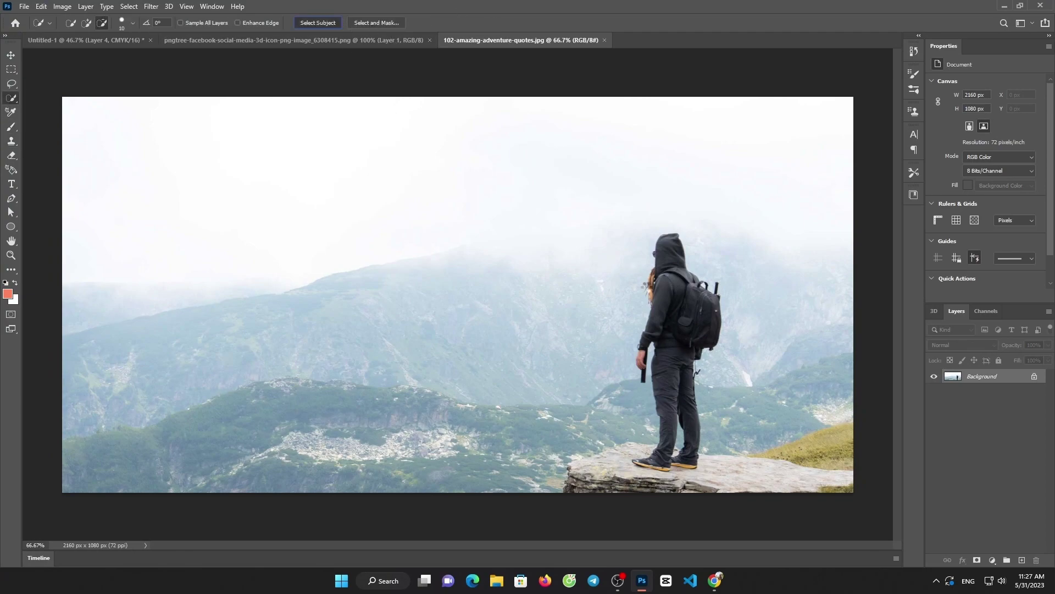
left_click(318, 22)
key("v")
left_click_drag(660, 286, 542, 318)
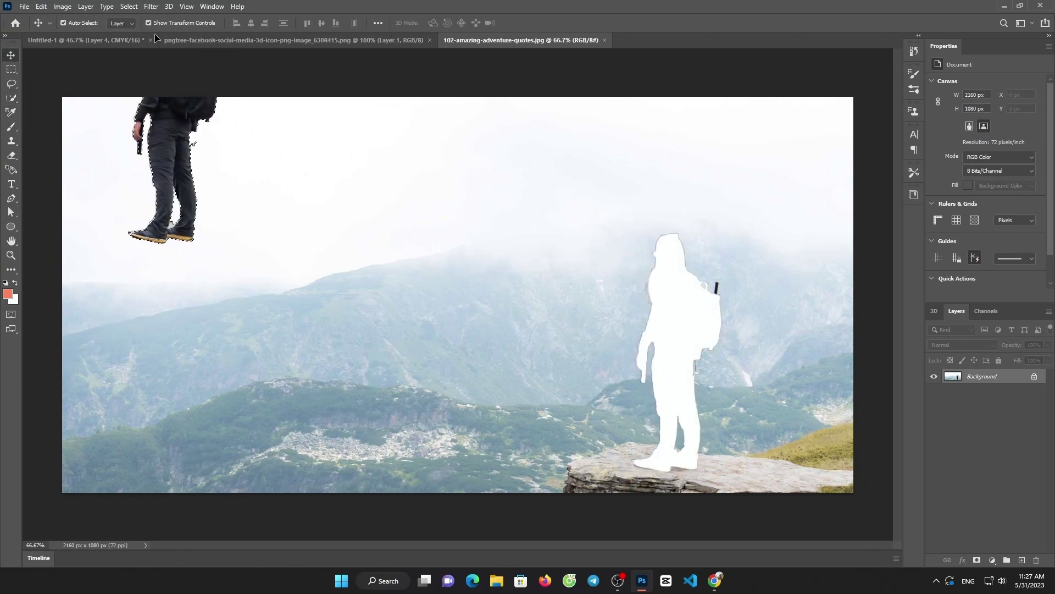
left_click_drag(553, 358, 599, 345)
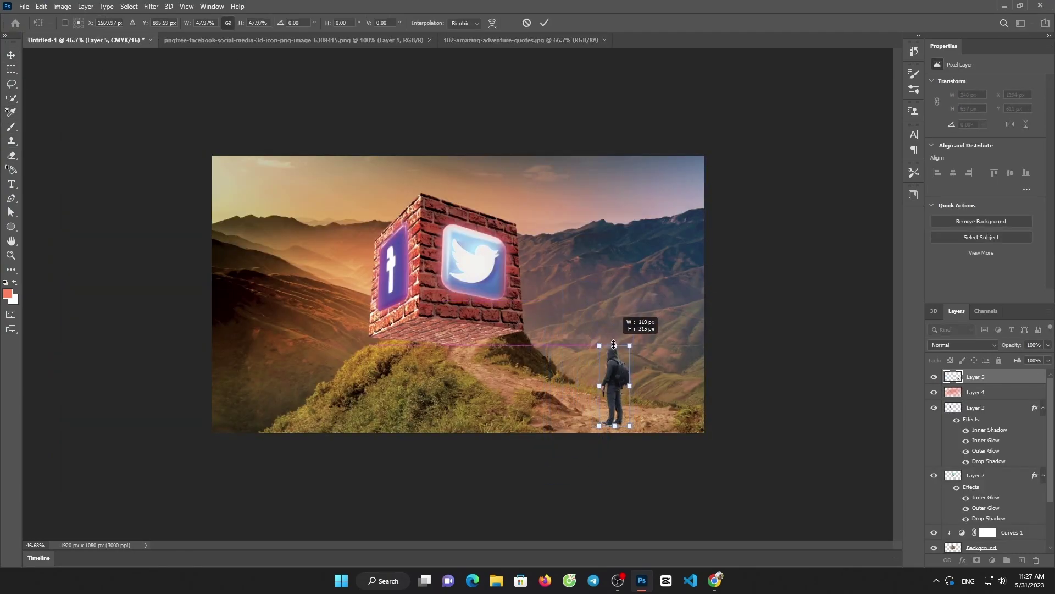
left_click_drag(608, 383, 632, 368)
left_click(544, 22)
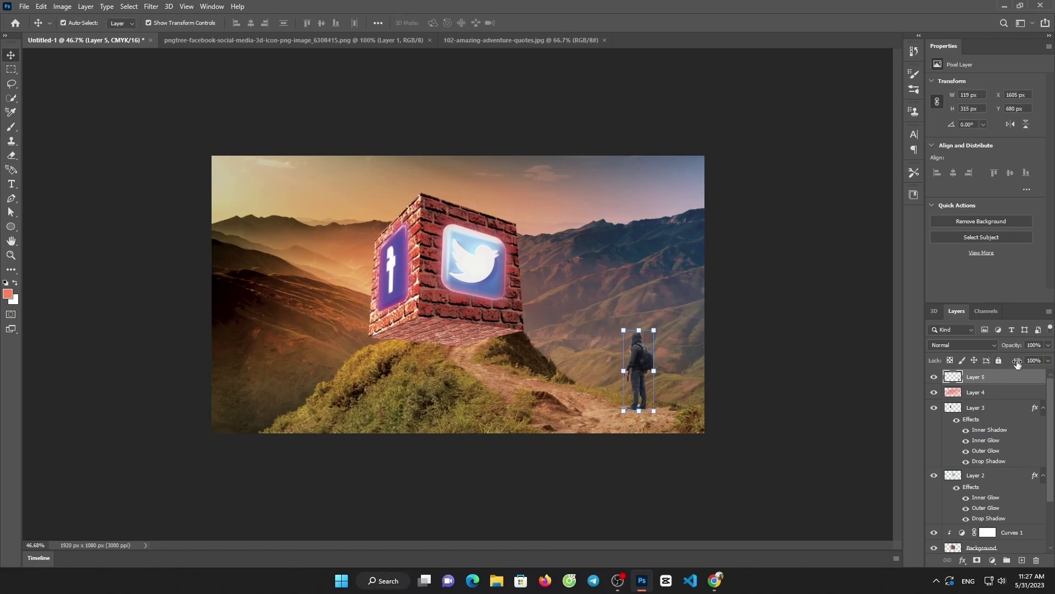
Tone the hiker with a Curves adjustment and duplicate the hiker layer
left_click(992, 560)
left_click(983, 413)
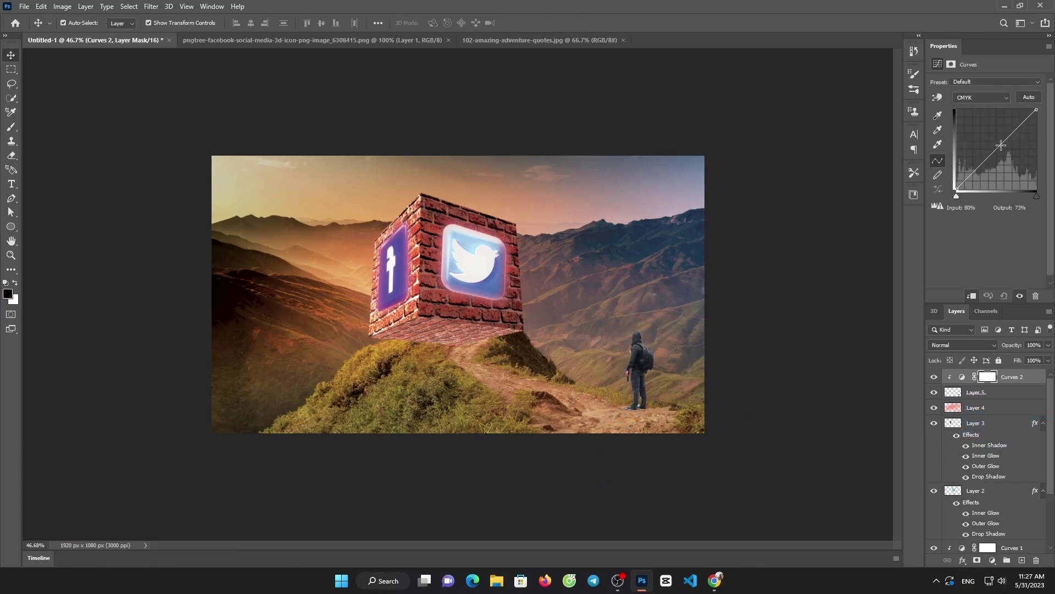
left_click_drag(1001, 145, 992, 150)
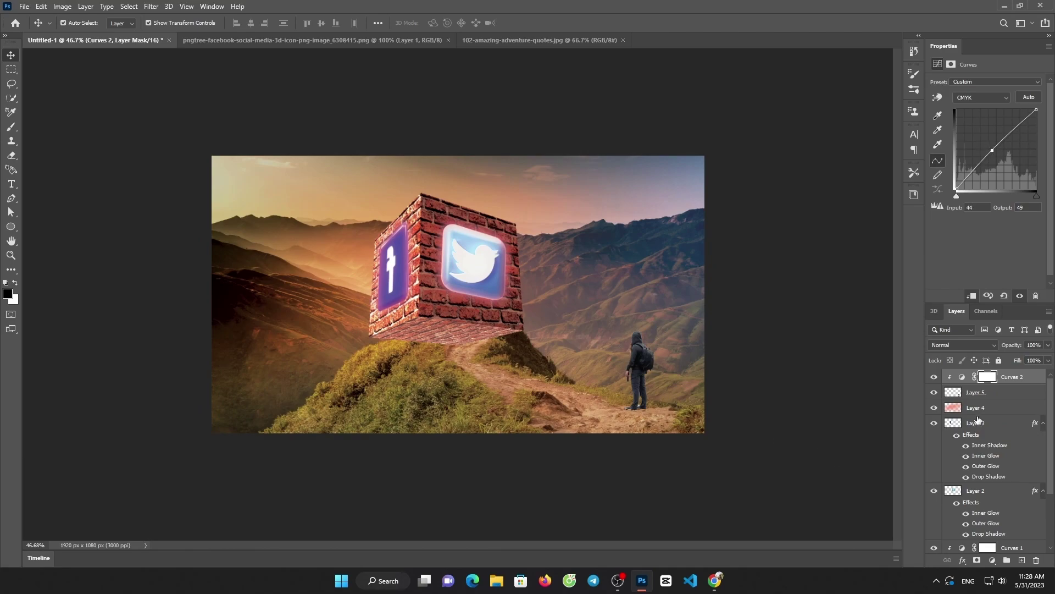
left_click(999, 393)
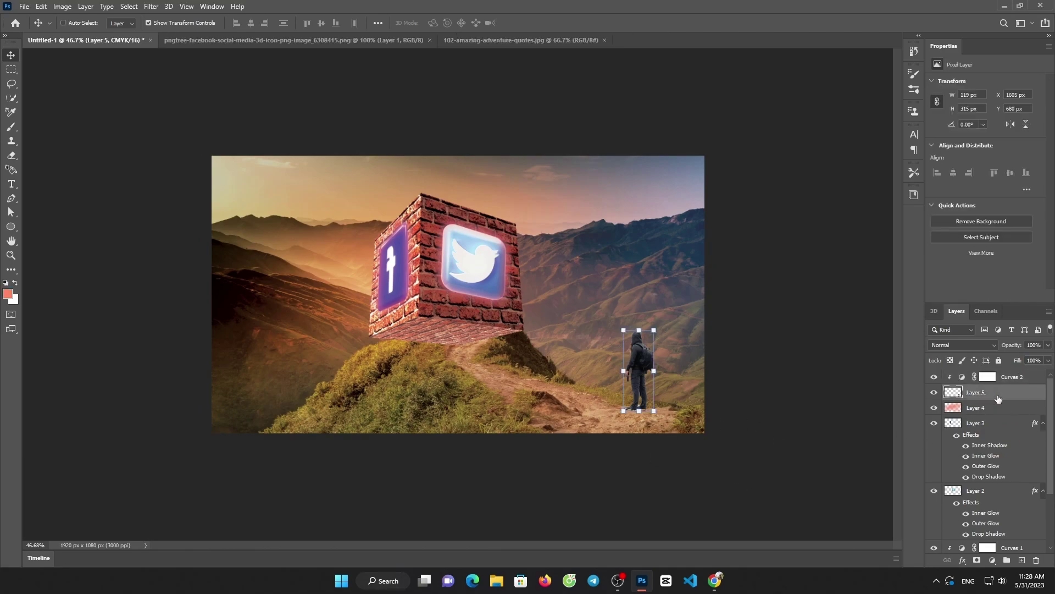
key("ctrl+j")
key("ctrl+t")
Lay the hiker copy flat at his feet as a Multiply shadow at 48% opacity
mouse_move(664, 324)
left_mouse_down()
mouse_move(720, 462)
mouse_move(739, 442)
left_mouse_up()
mouse_move(653, 371)
left_mouse_down()
mouse_move(695, 413)
mouse_move(692, 432)
left_mouse_up()
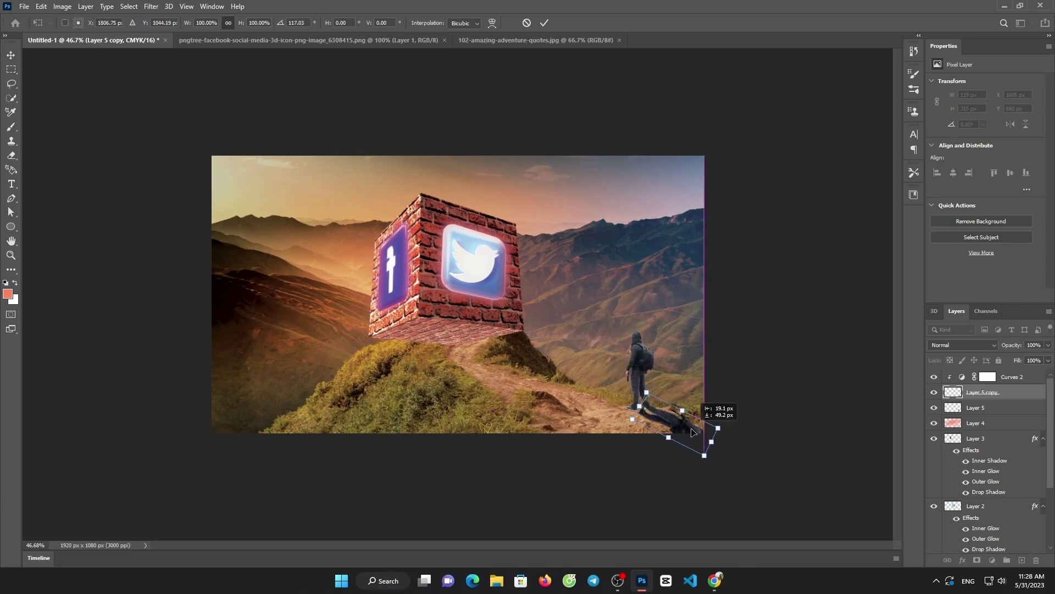
left_click(543, 24)
left_click(983, 343)
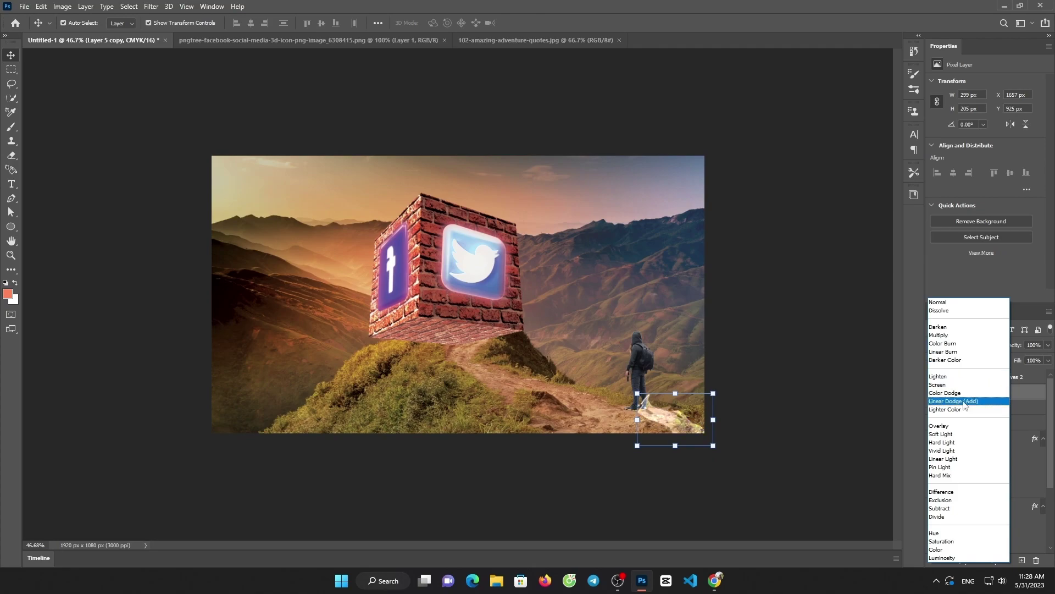
left_click(940, 335)
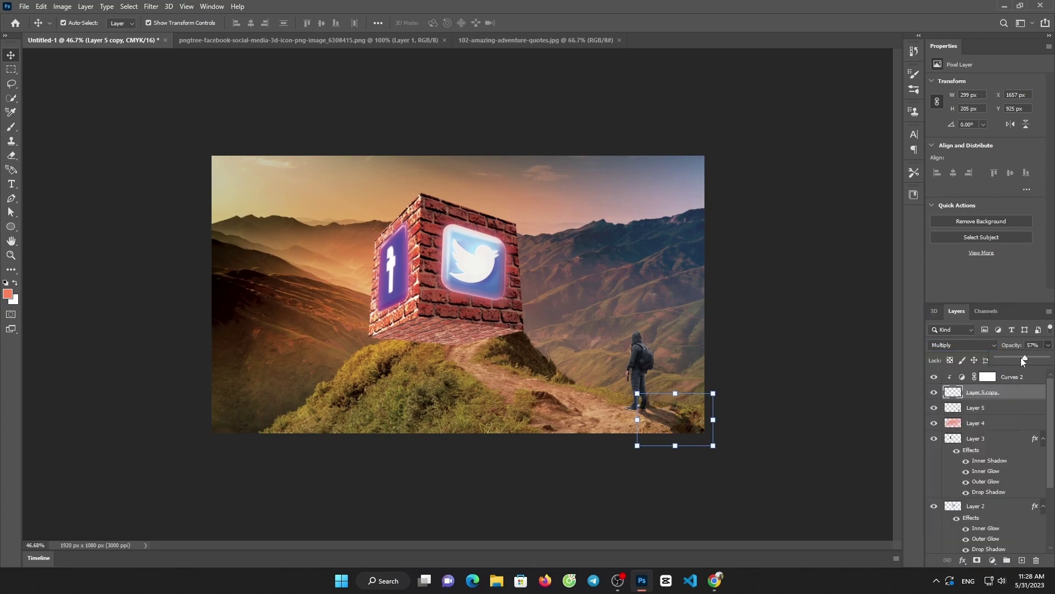
left_click(814, 330)
left_click(673, 424)
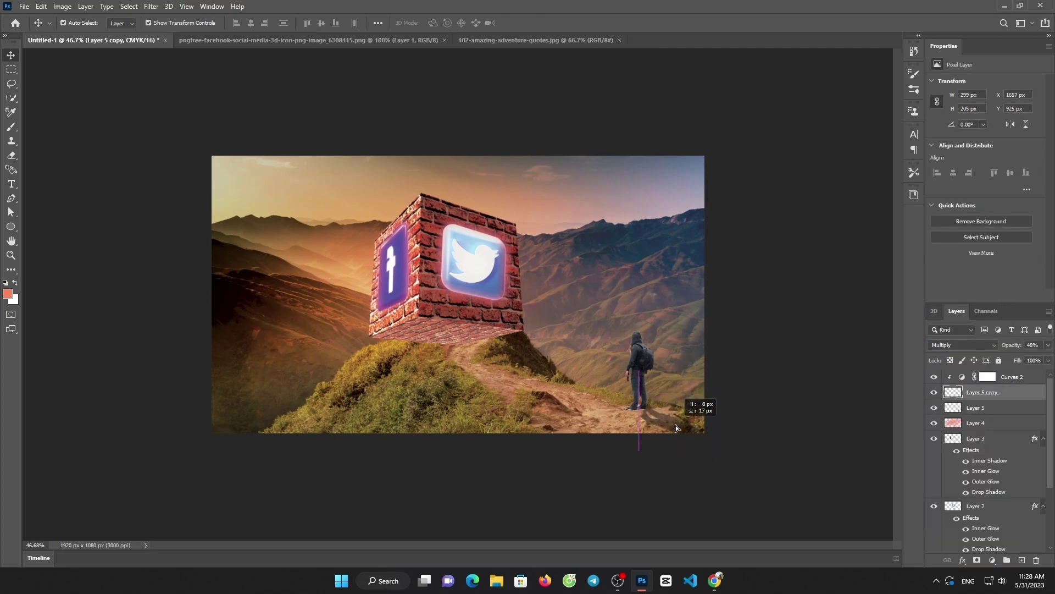
left_click(745, 304)
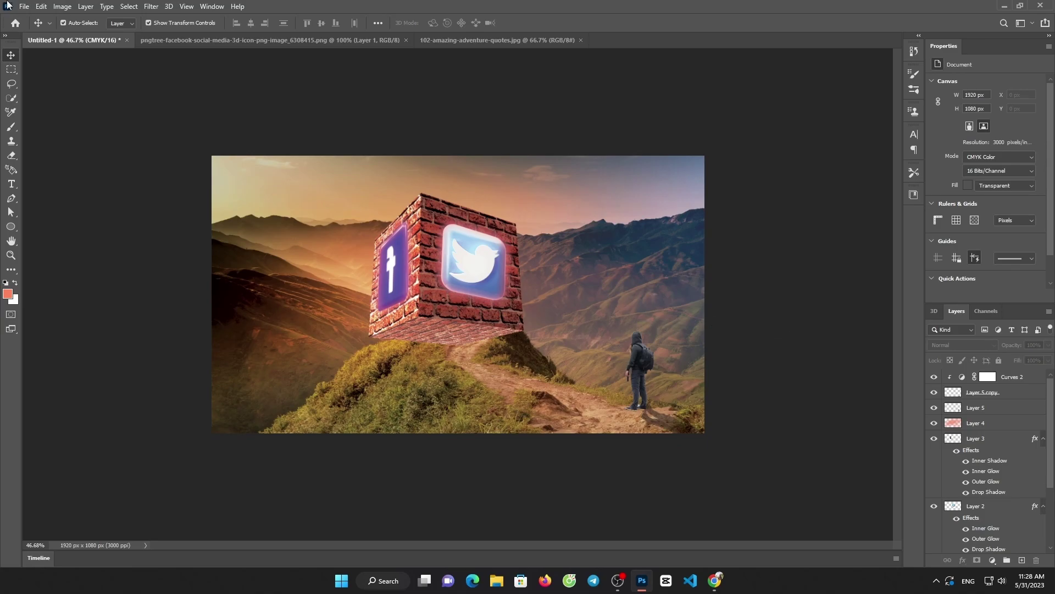
Bring up the Open dialog and scroll through the current folder's image thumbnails
left_click(24, 6)
left_click(33, 32)
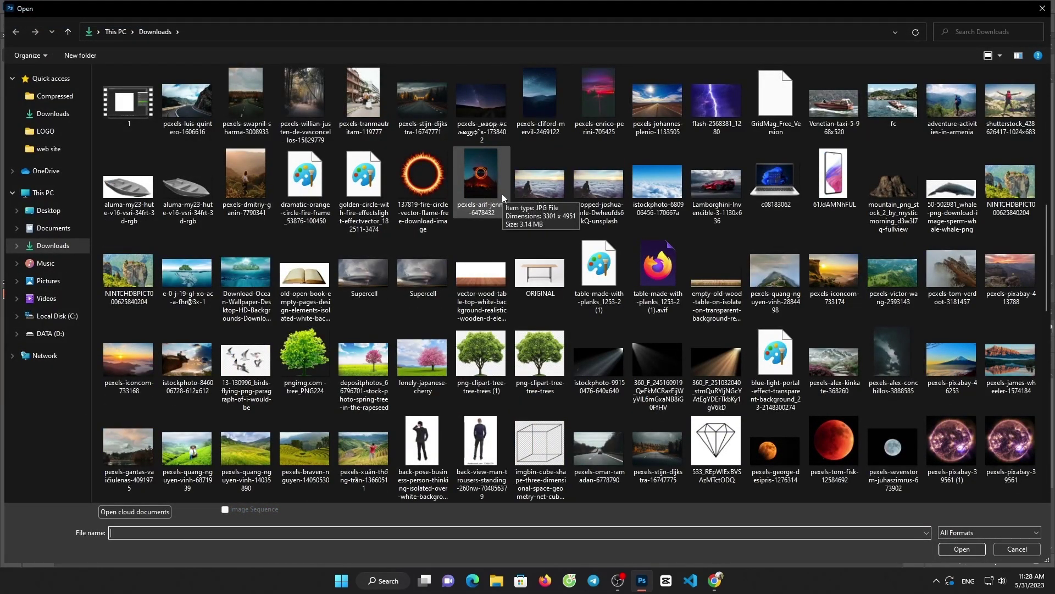
scroll(502, 194, "down", 10)
scroll(502, 193, "down", 3)
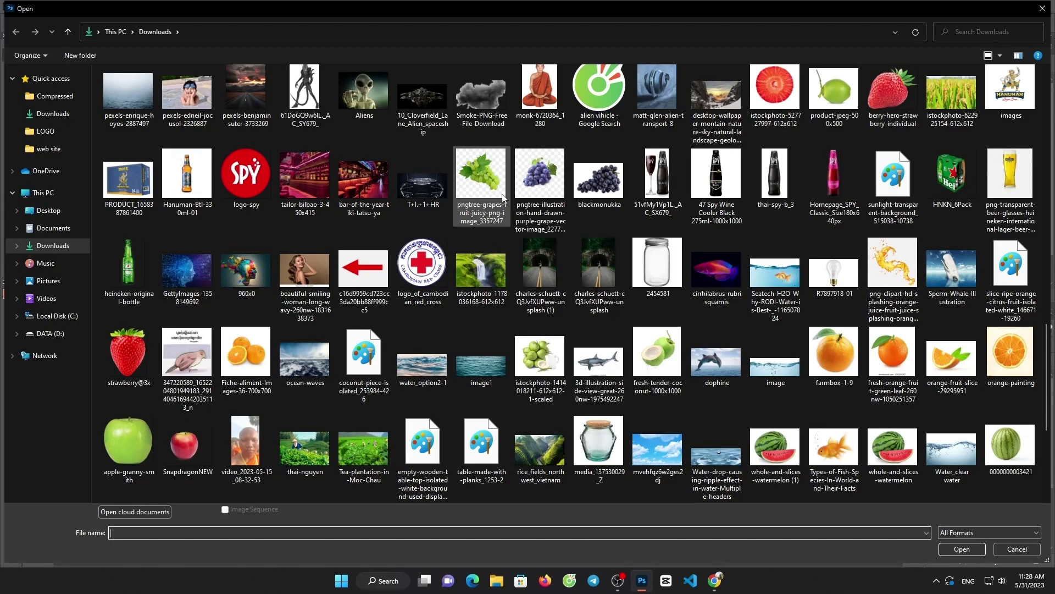
scroll(503, 193, "down", 3)
scroll(513, 182, "up", 2)
scroll(513, 182, "up", 3)
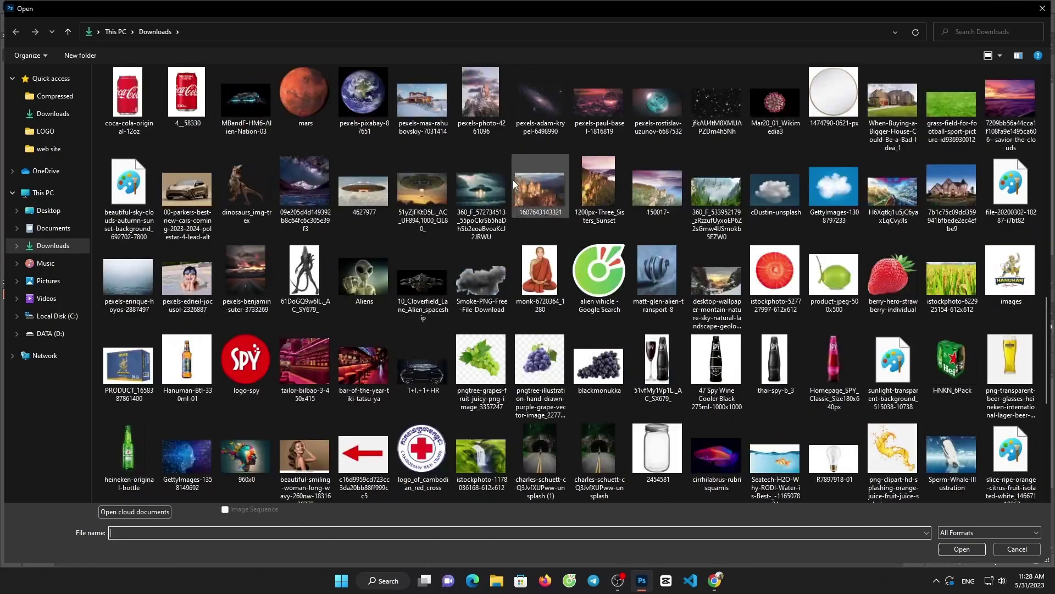
scroll(513, 180, "up", 2)
scroll(513, 180, "up", 3)
scroll(513, 180, "up", 3)
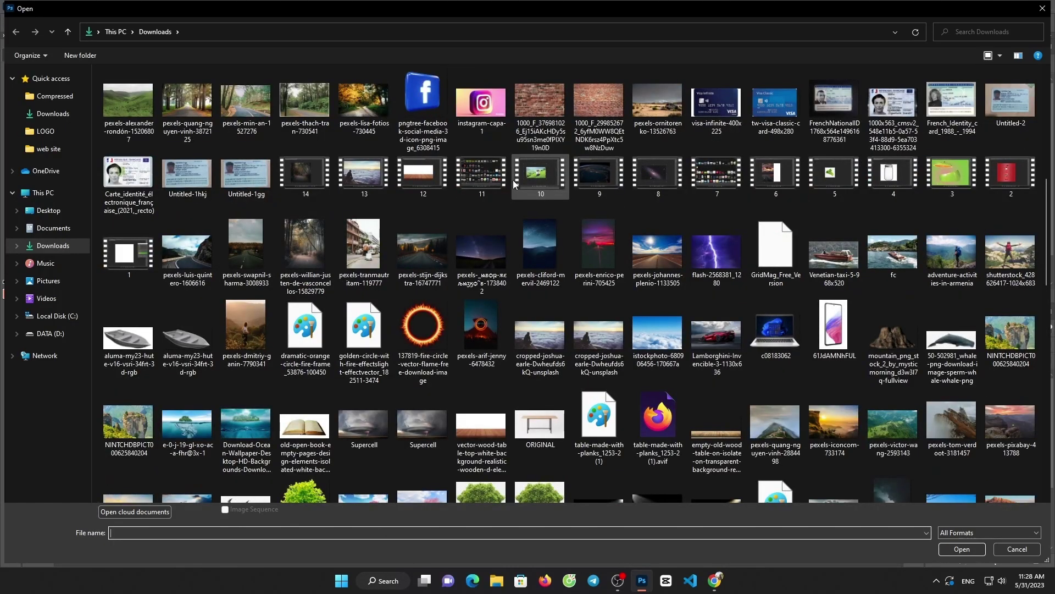
scroll(513, 182, "up", 5)
scroll(513, 181, "down", 10)
scroll(513, 181, "down", 10)
scroll(512, 181, "down", 10)
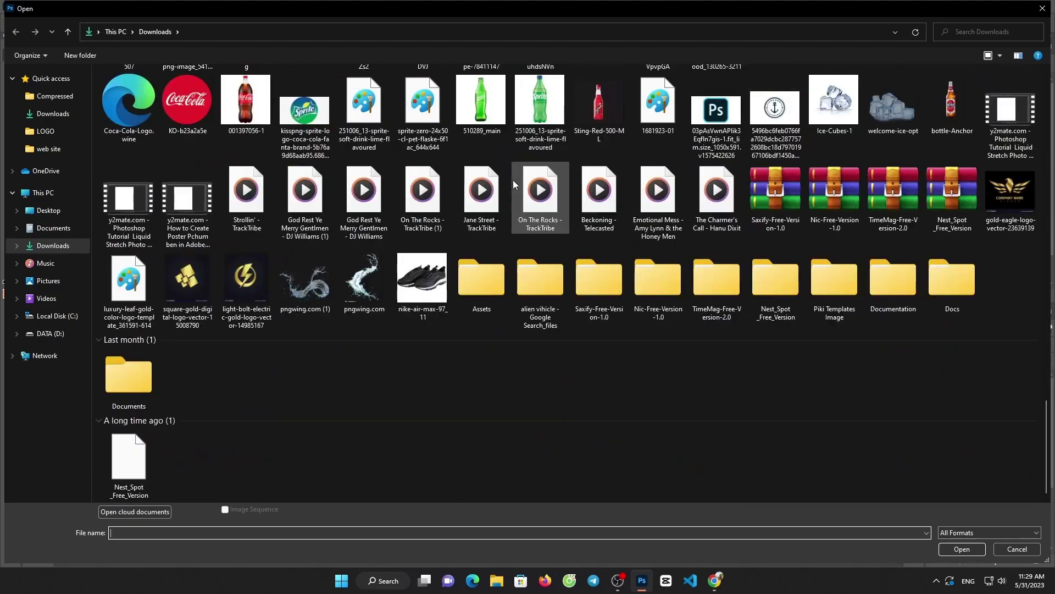
Browse Pictures, Screenshots, DATA (D:) and its photo from chrome for design folder, then Downloads
left_click(48, 210)
left_click(53, 113)
left_click(48, 280)
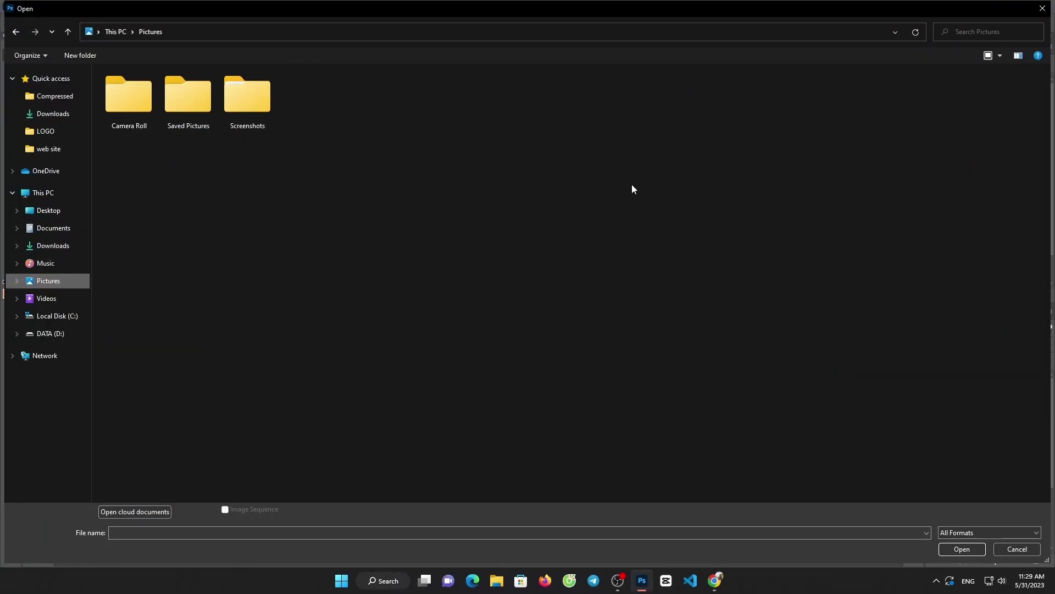
double_click(239, 92)
left_click(43, 193)
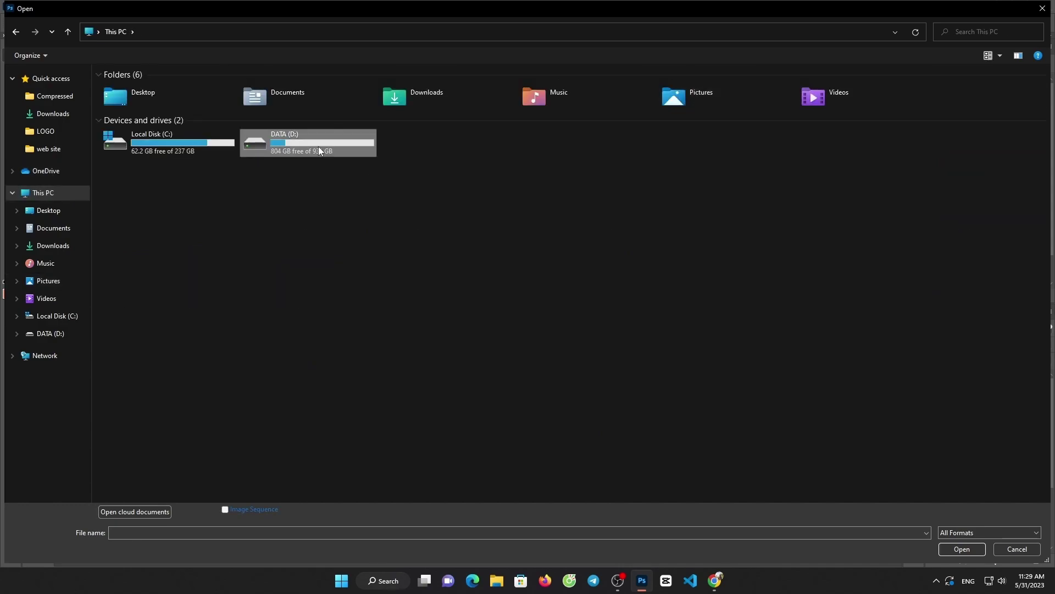
double_click(318, 147)
double_click(176, 122)
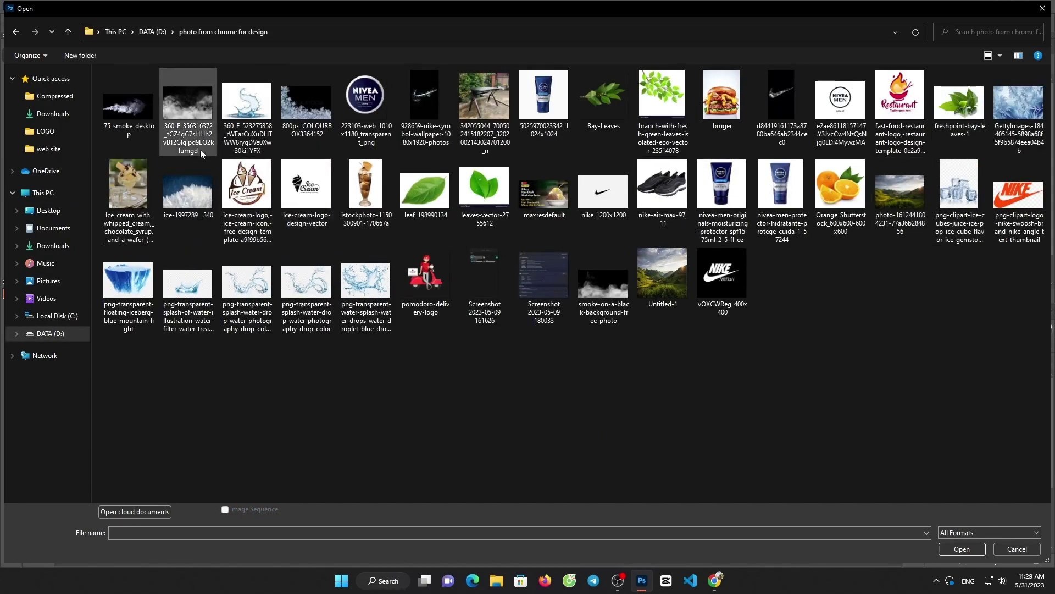
left_click(53, 114)
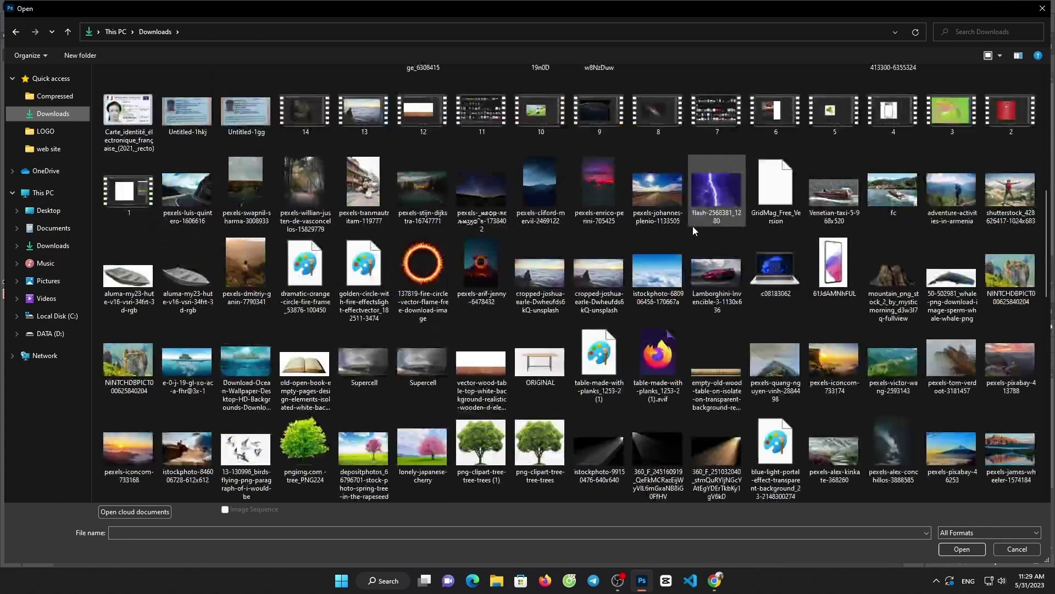
Scroll through the Downloads thumbnails looking for another image for the composition
scroll(693, 226, "down", 3)
scroll(693, 226, "down", 3)
scroll(698, 232, "down", 3)
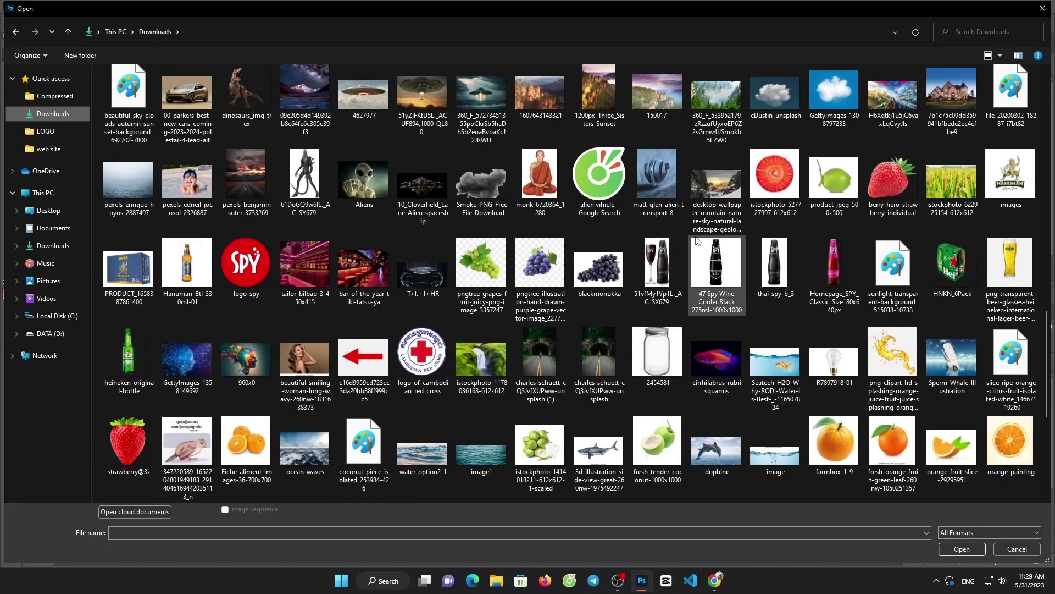
mouse_move(717, 273)
scroll(696, 239, "down", 3)
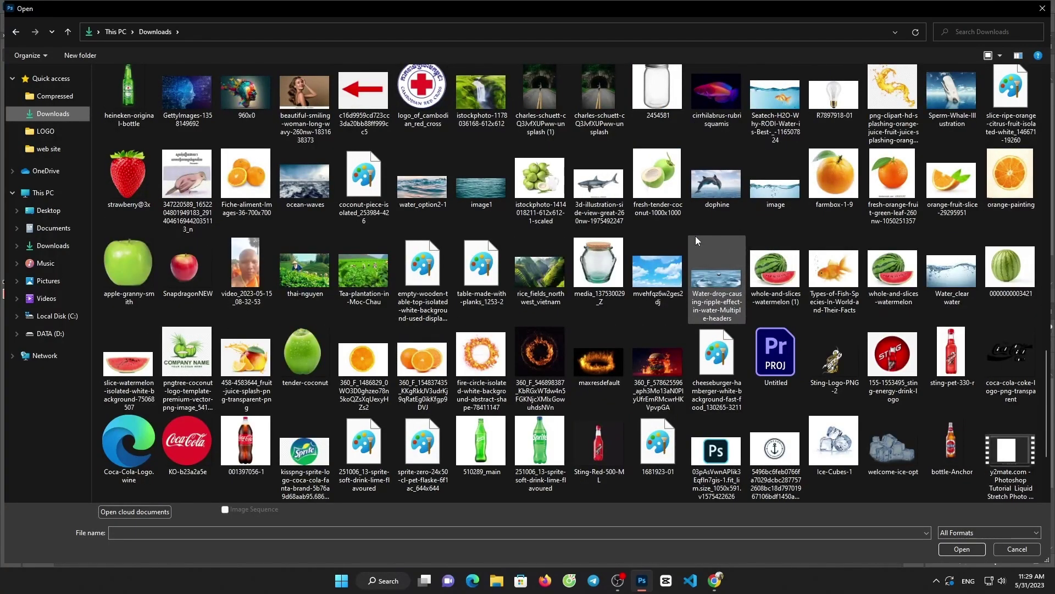
scroll(696, 240, "down", 2)
scroll(696, 242, "down", 2)
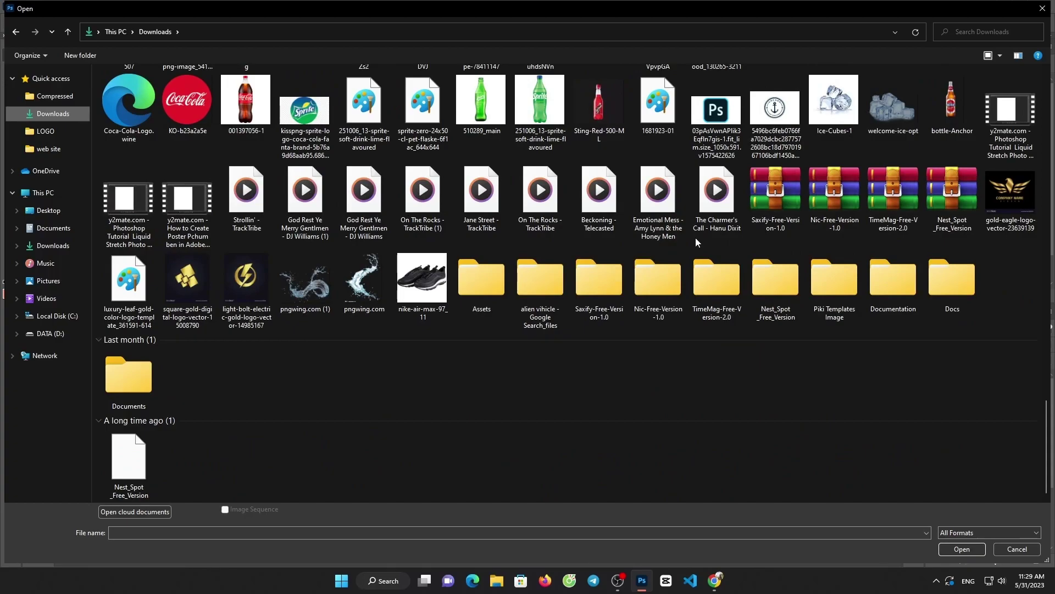
scroll(696, 242, "up", 3)
scroll(696, 242, "up", 3)
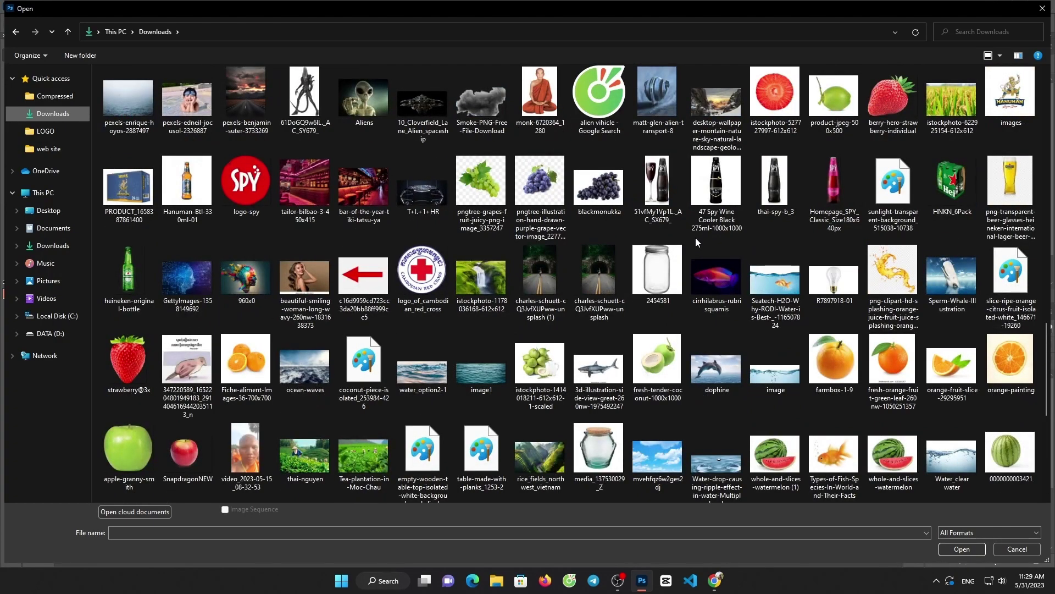
scroll(696, 242, "up", 2)
scroll(696, 242, "up", 3)
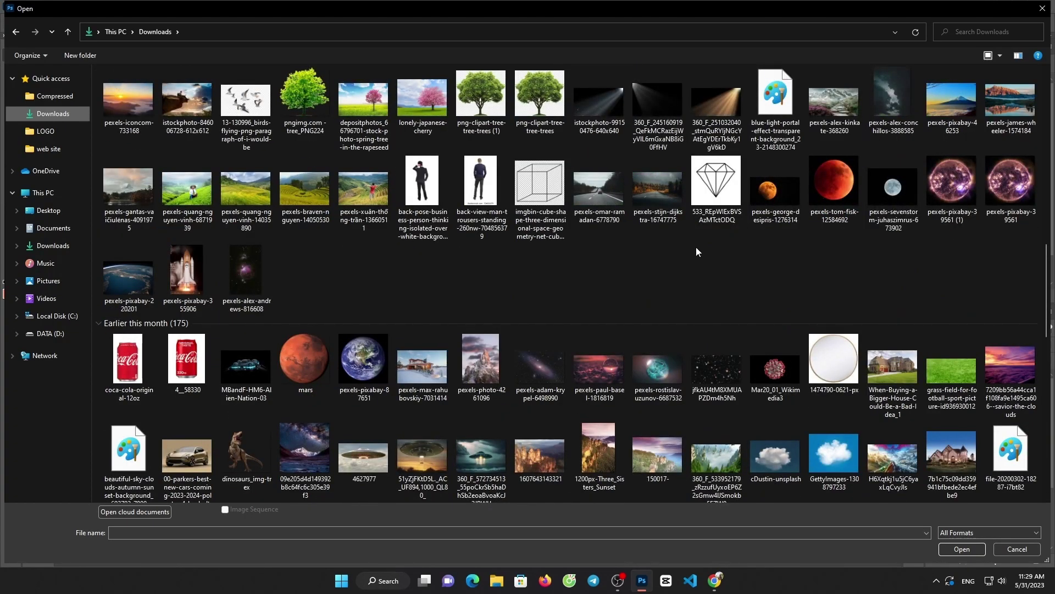
scroll(696, 252, "down", 2)
scroll(696, 247, "down", 5)
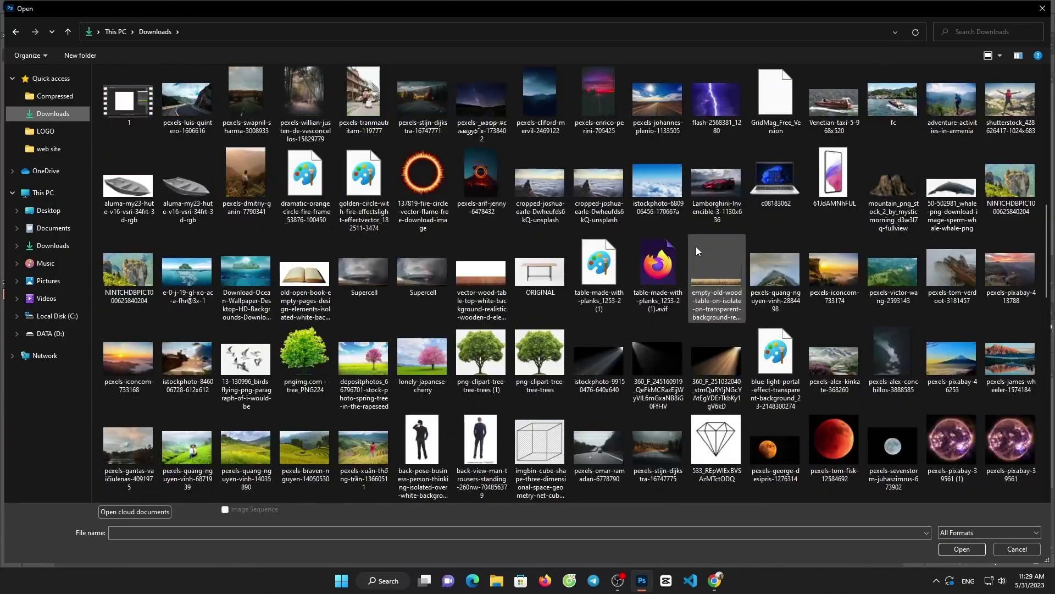
Open the birds-flying image, select the birds and drag them into Untitled-1
double_click(246, 357)
left_click(15, 100)
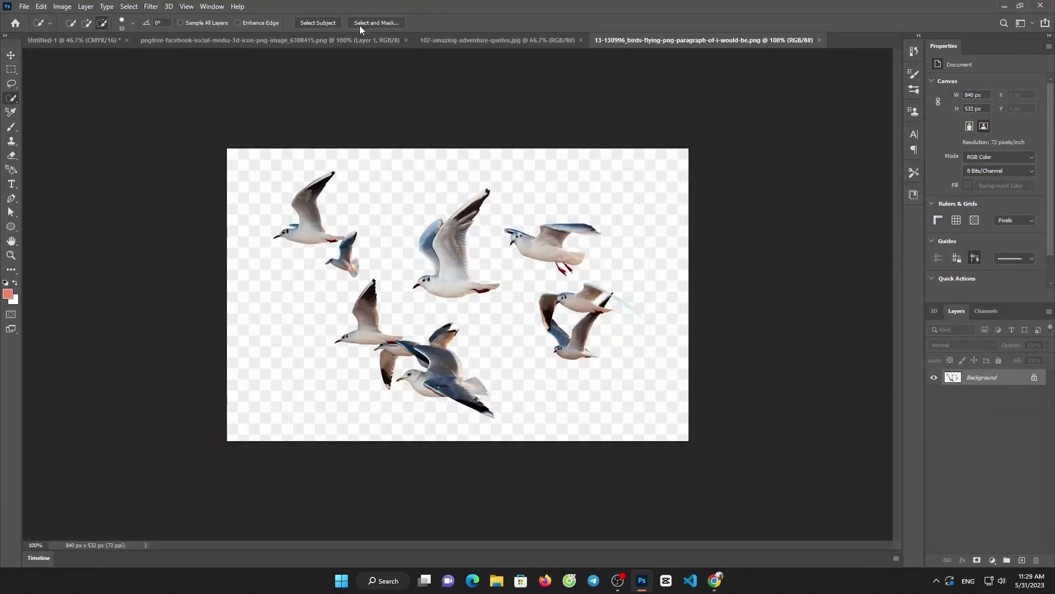
key("v")
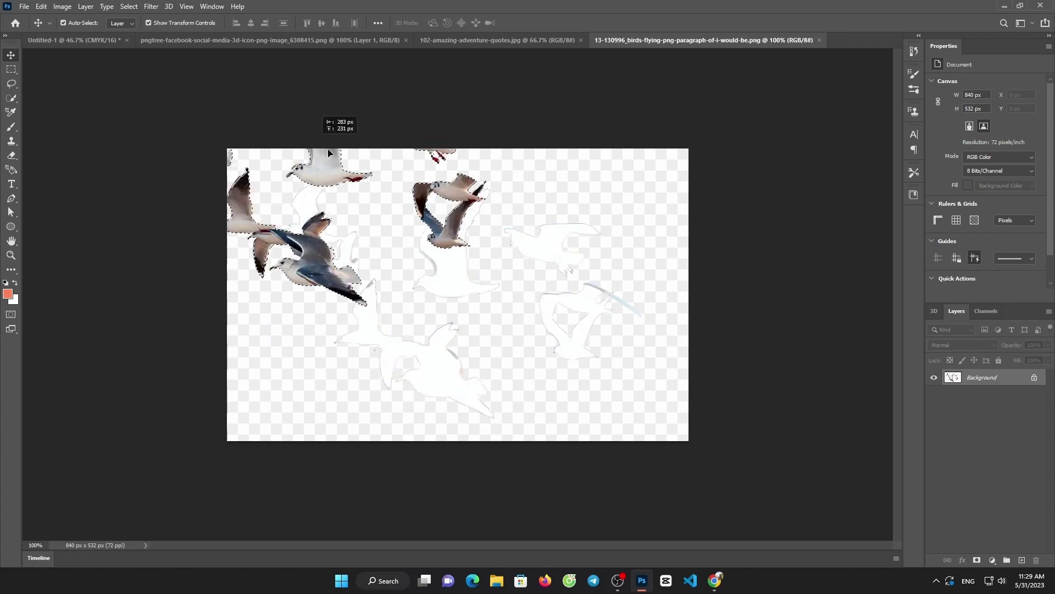
mouse_move(482, 245)
left_mouse_down()
mouse_move(161, 95)
mouse_move(528, 264)
left_mouse_up()
Flip the birds horizontally, shrink and rotate them, and place them near the cube's top-left edge
key("ctrl+t")
right_click(318, 206)
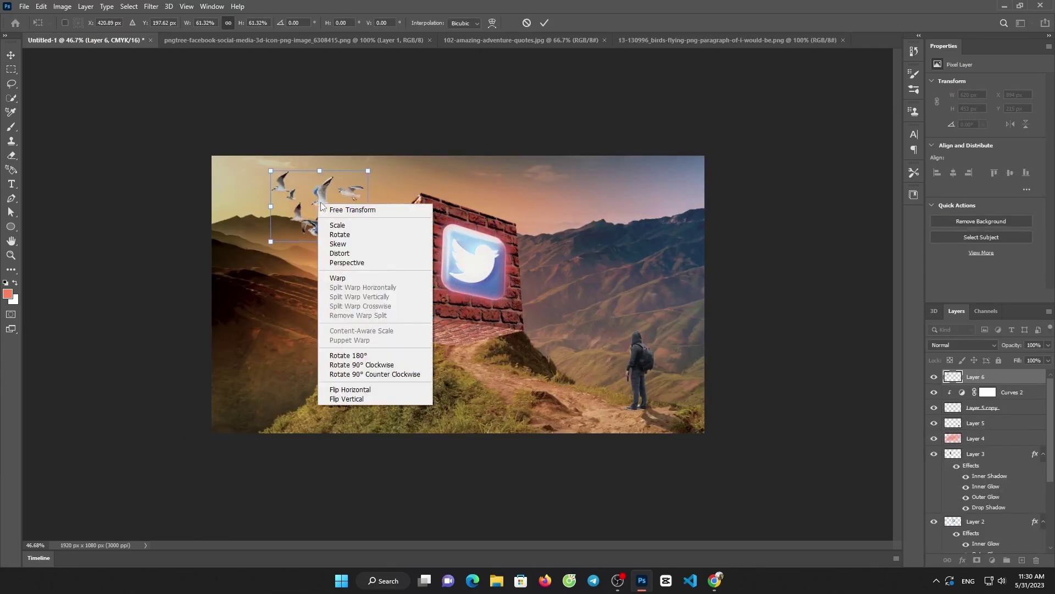
left_click(353, 388)
left_click_drag(346, 192, 308, 231)
left_click_drag(379, 187, 407, 204)
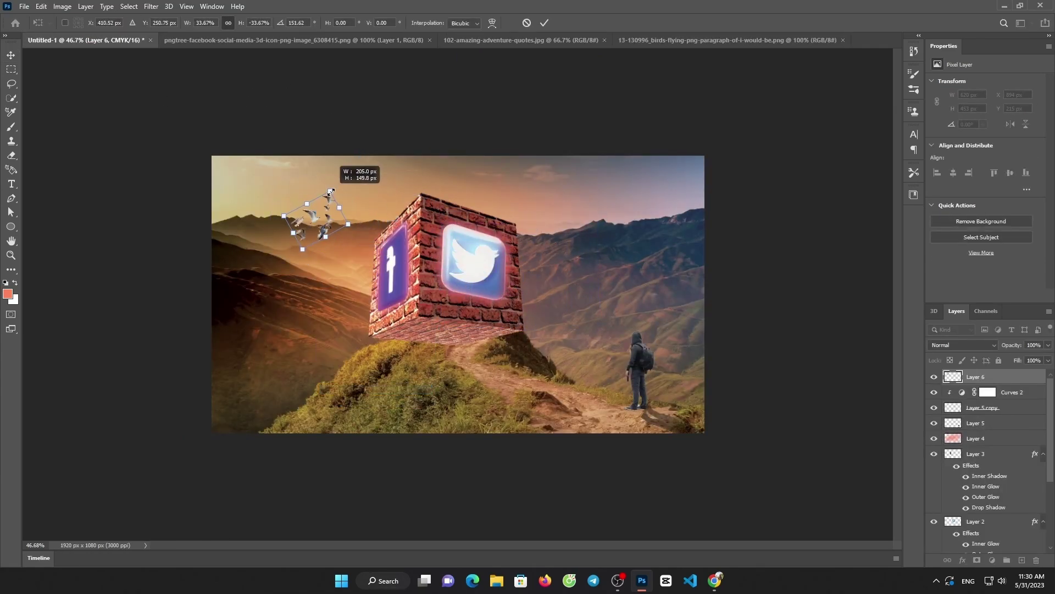
left_click(544, 23)
Nudge the birds layer slightly left above the cube
left_click(466, 196)
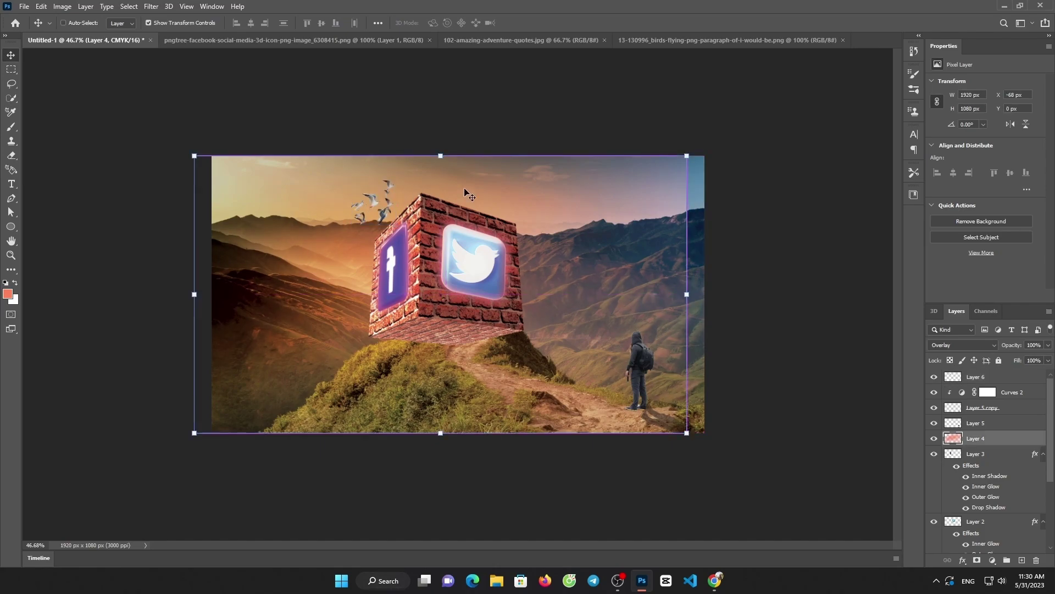
left_click(388, 197)
left_click(387, 199)
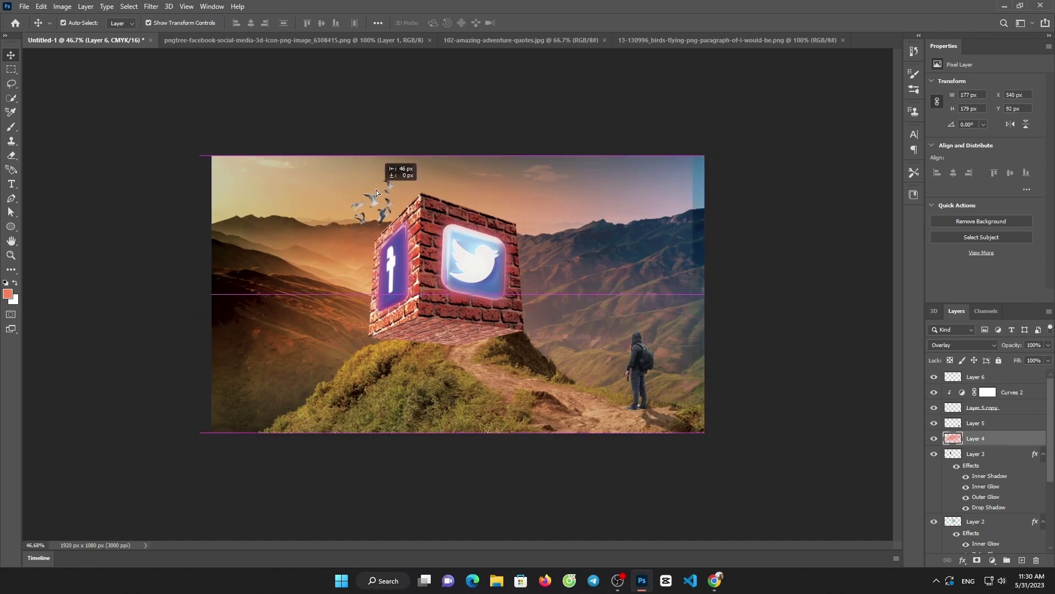
left_click_drag(375, 198, 365, 201)
left_click(579, 115)
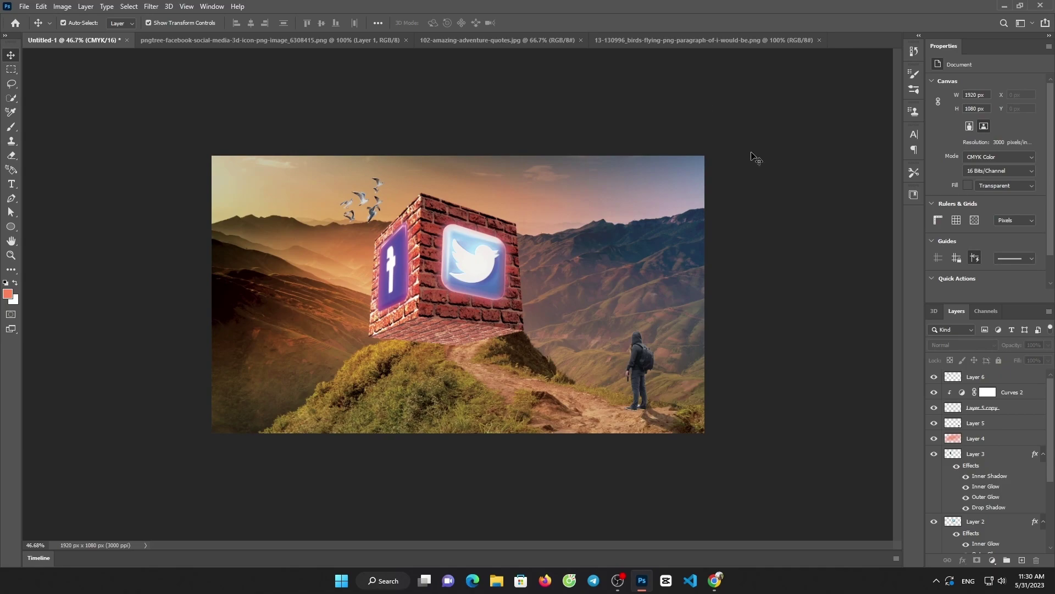
Add a Curves adjustment layer above the birds layer
left_click(1014, 382)
left_click(992, 560)
left_click(968, 419)
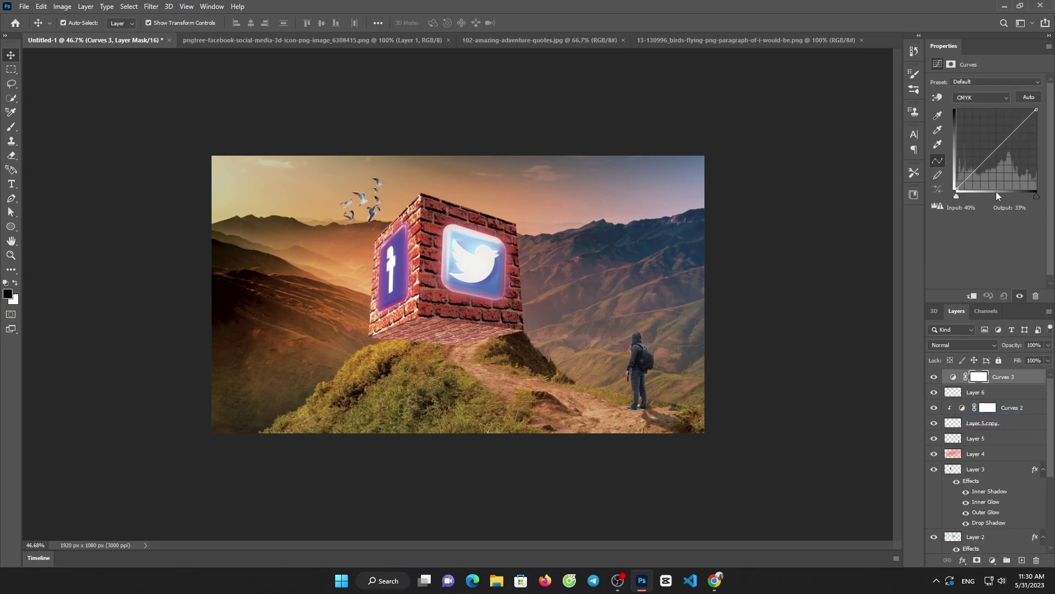